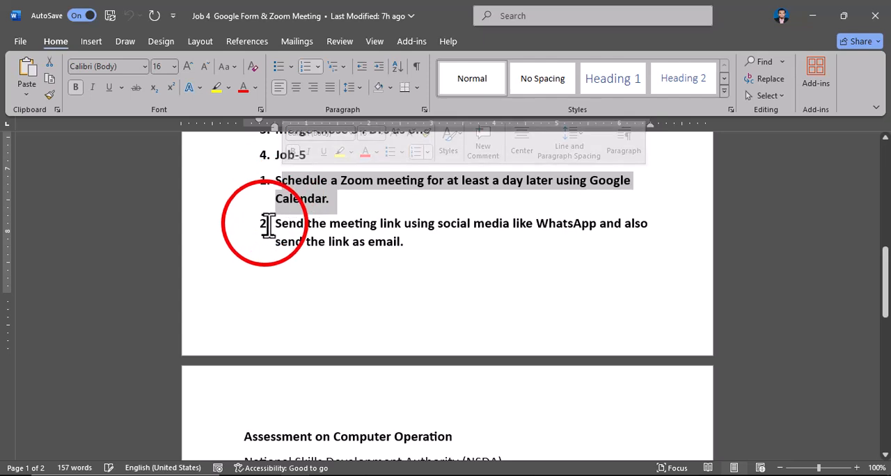
- Read the second Job-5 task about sending the meeting link, and switch to Chrome to open zoom.com
drag(279, 224, 411, 239)
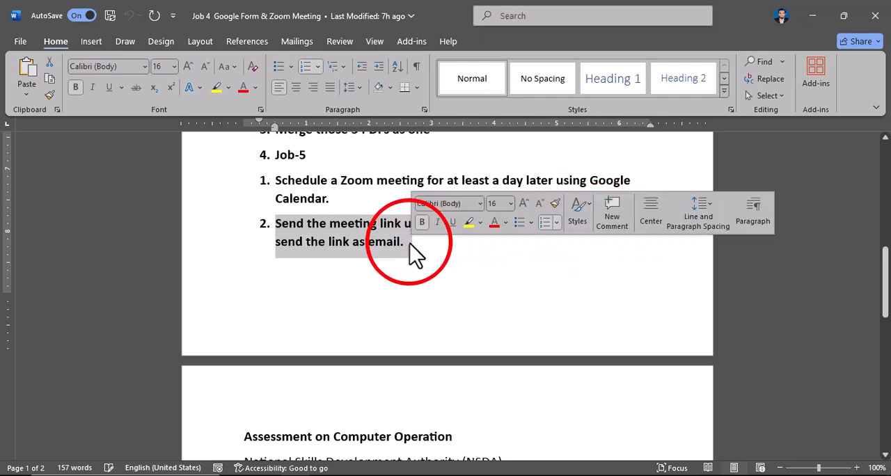
click(417, 256)
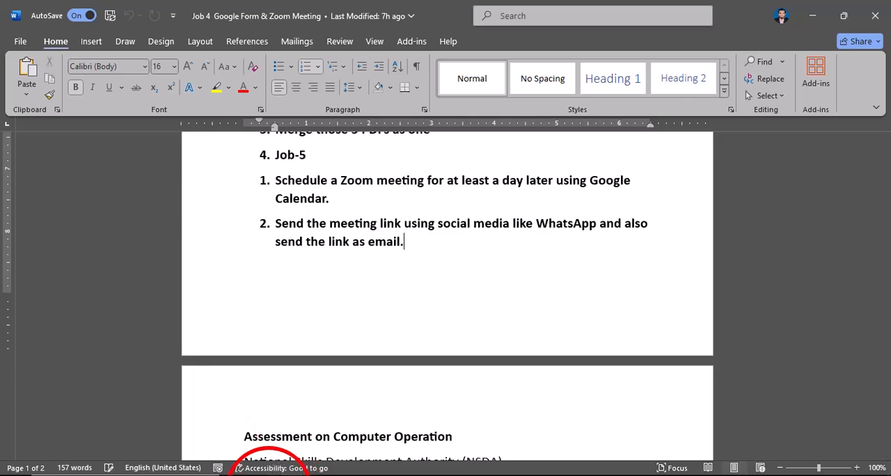
key(alt+Tab)
click(195, 41)
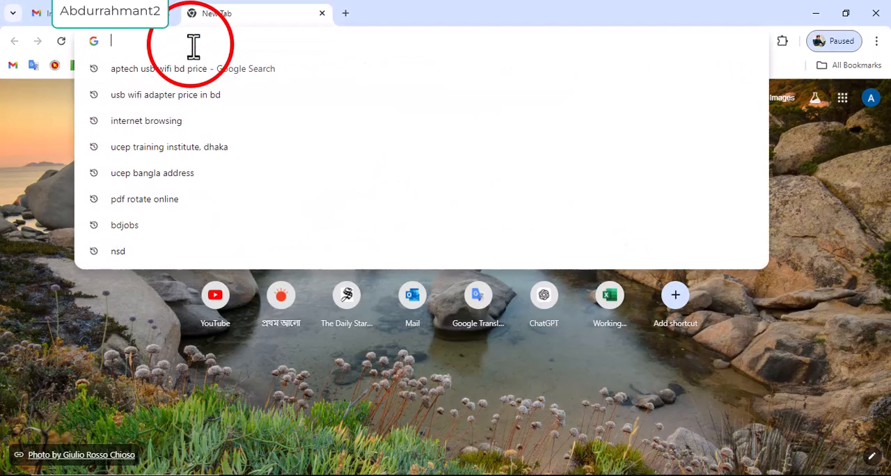
text(z)
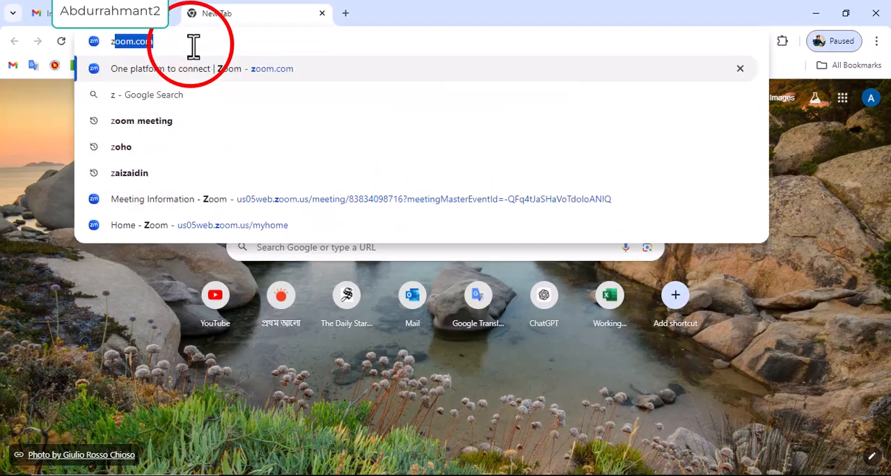
key(Return)
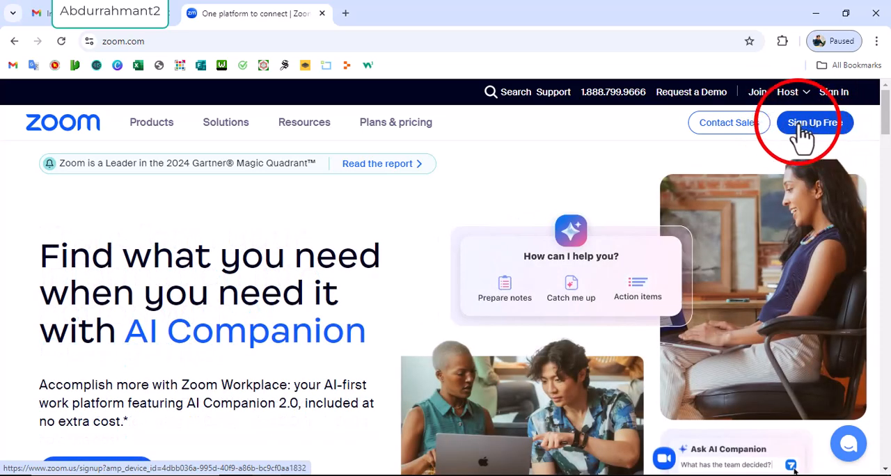
- Start a free Zoom sign-up and submit the account's email address
click(830, 127)
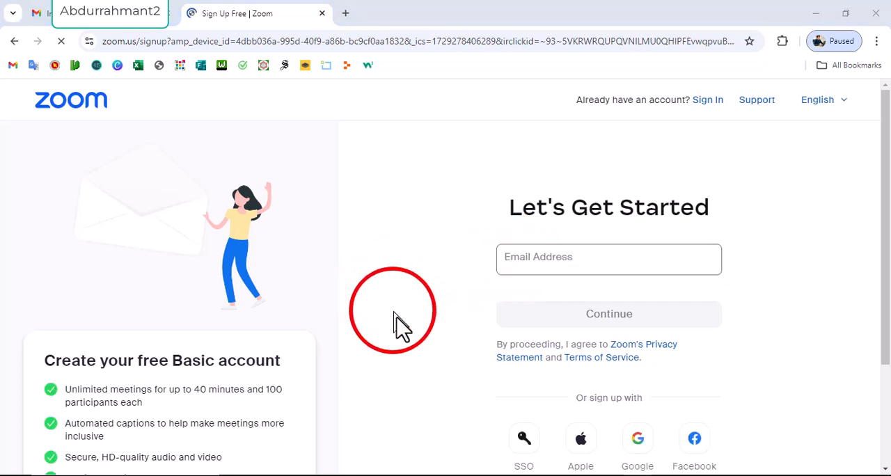
click(519, 264)
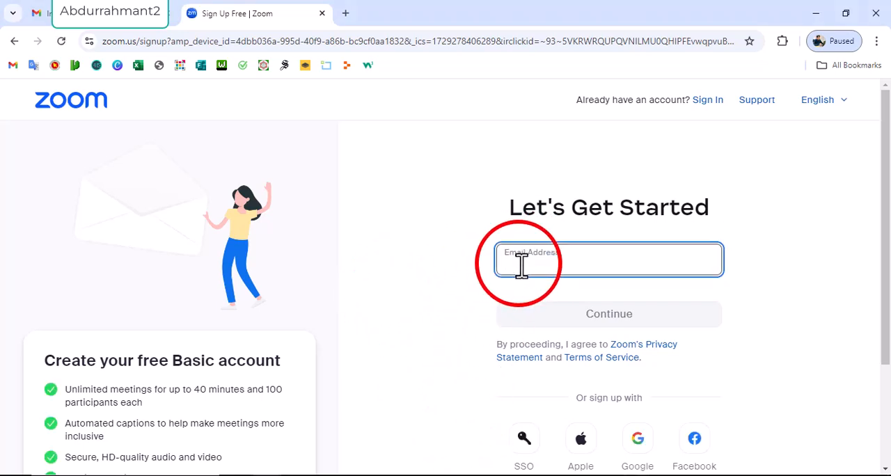
key(ctrl+v)
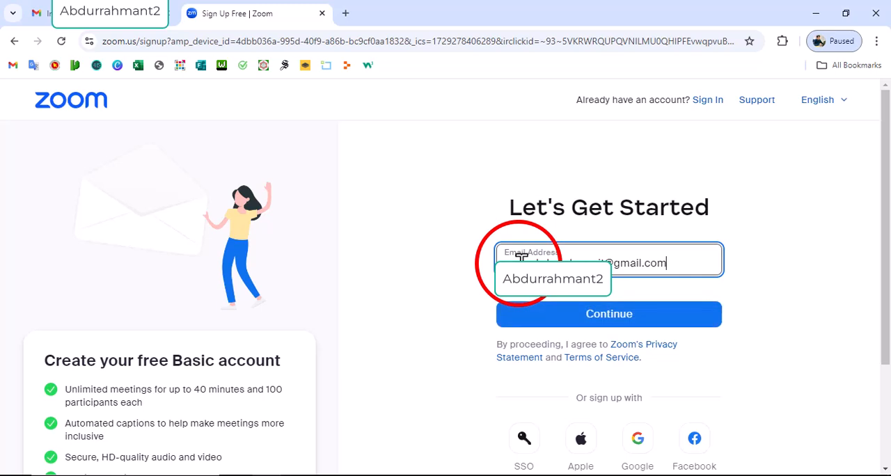
click(600, 319)
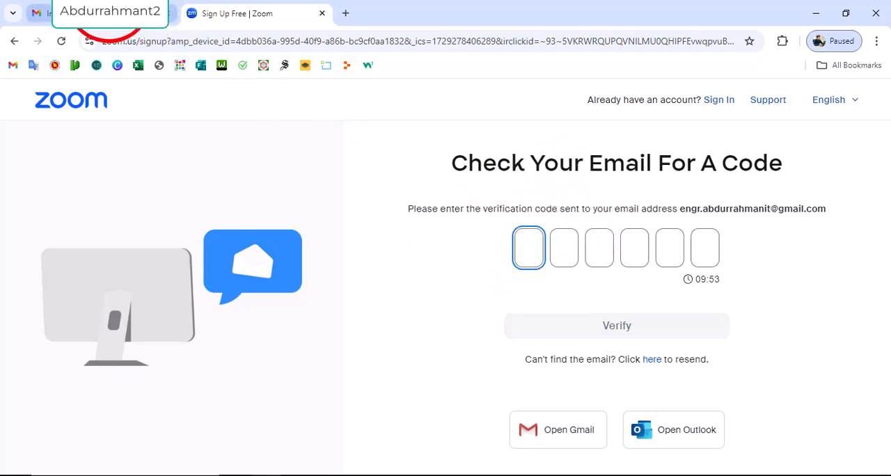
- Look up Zoom's verification code in the Gmail inbox and submit it on the sign-up page
click(110, 21)
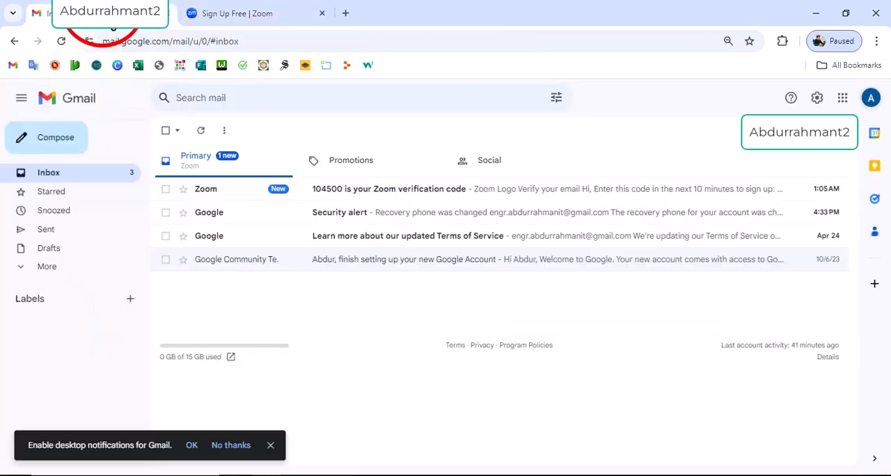
click(453, 189)
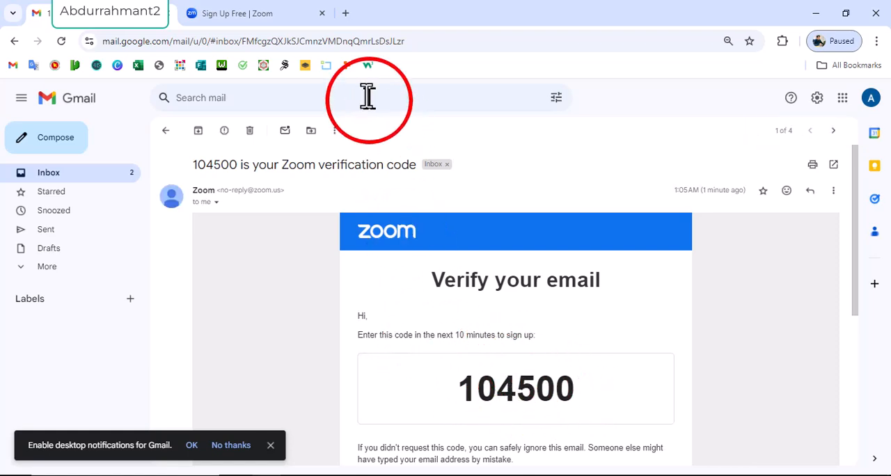
click(258, 14)
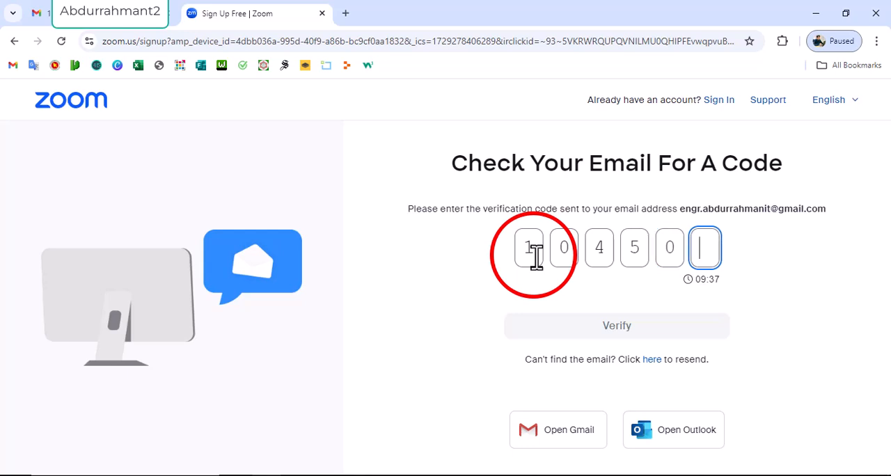
text(0)
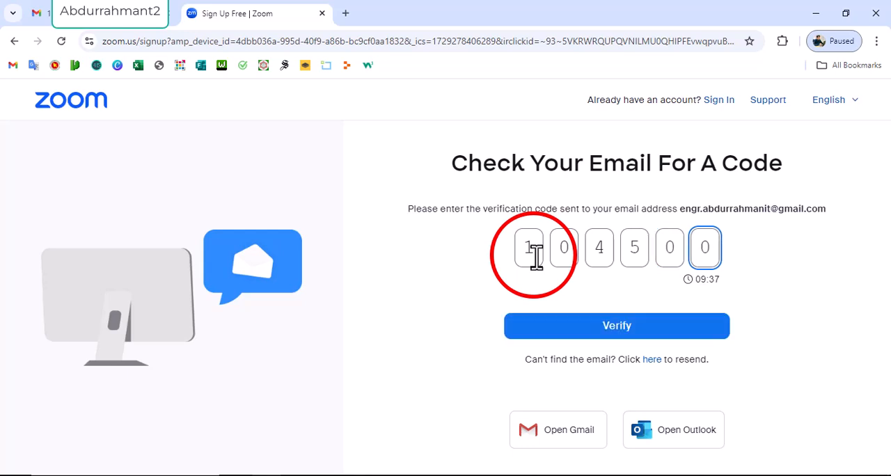
click(630, 337)
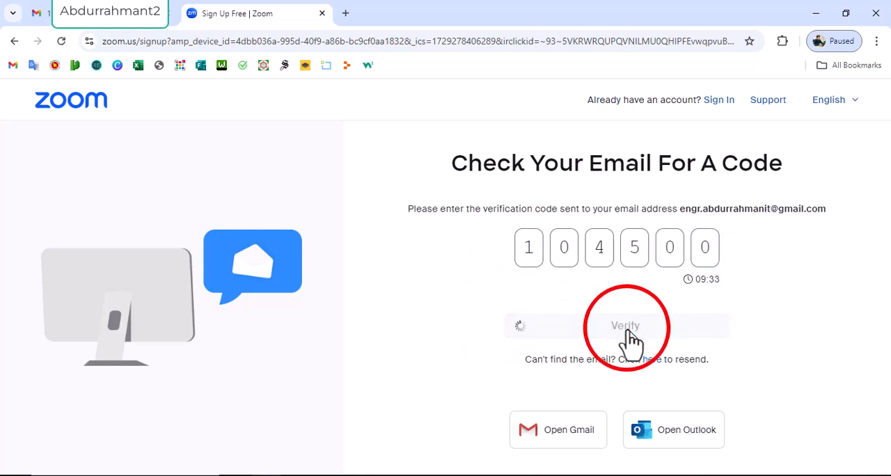
- Enter the first name, last name and account password, and submit the form to create the Zoom account
click(530, 242)
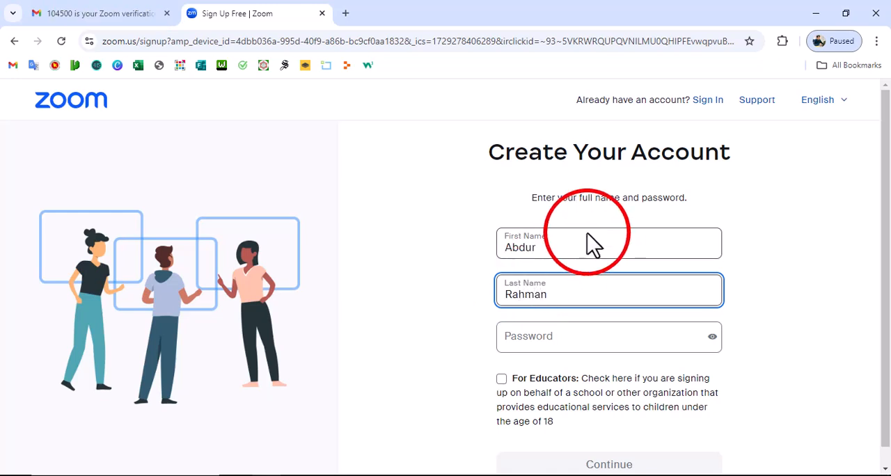
click(529, 346)
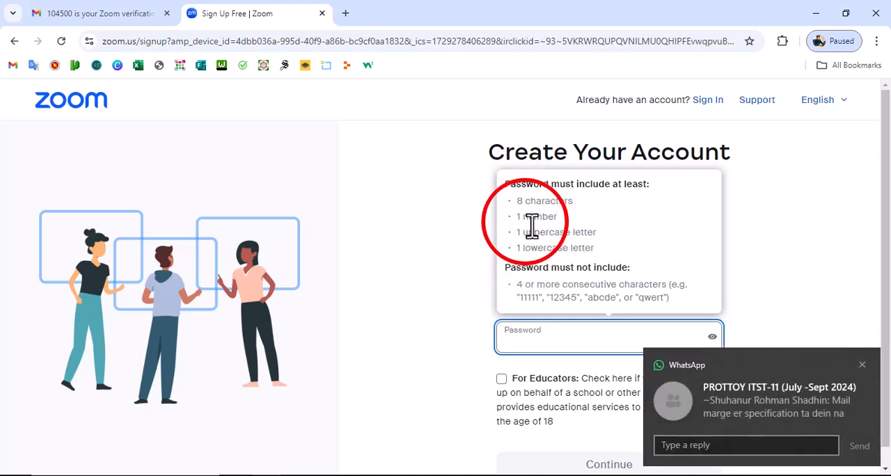
click(862, 365)
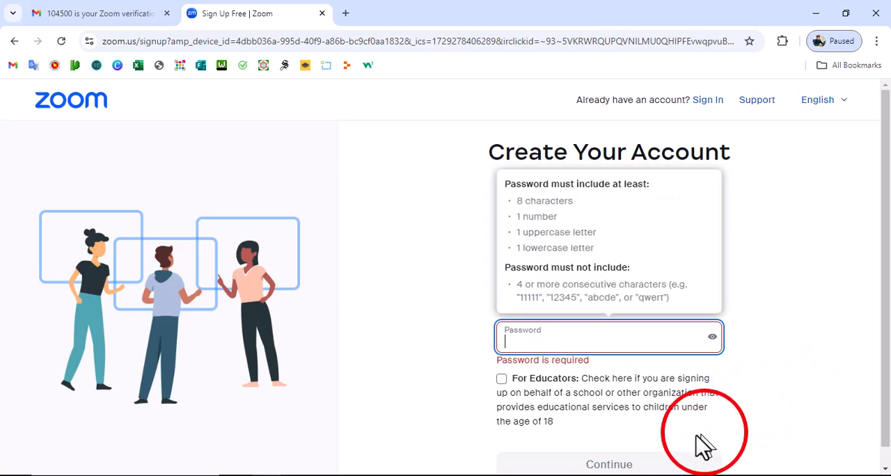
key(ctrl+v)
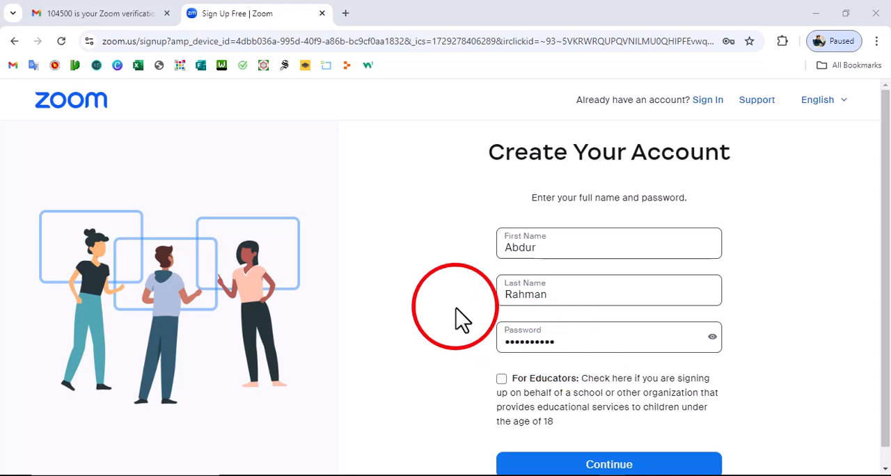
click(567, 341)
scroll(569, 339, down, 1)
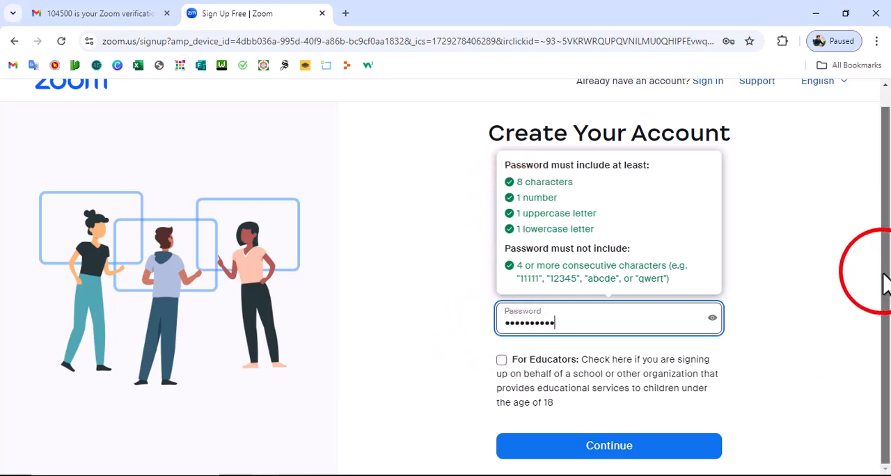
click(374, 359)
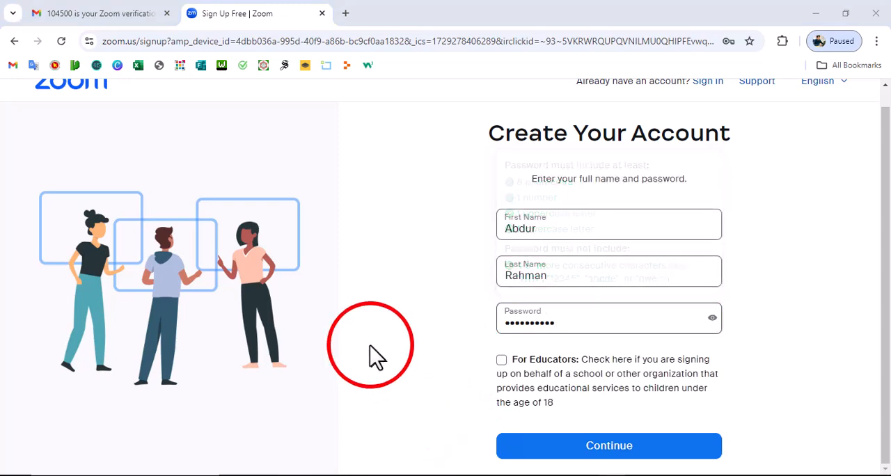
click(603, 447)
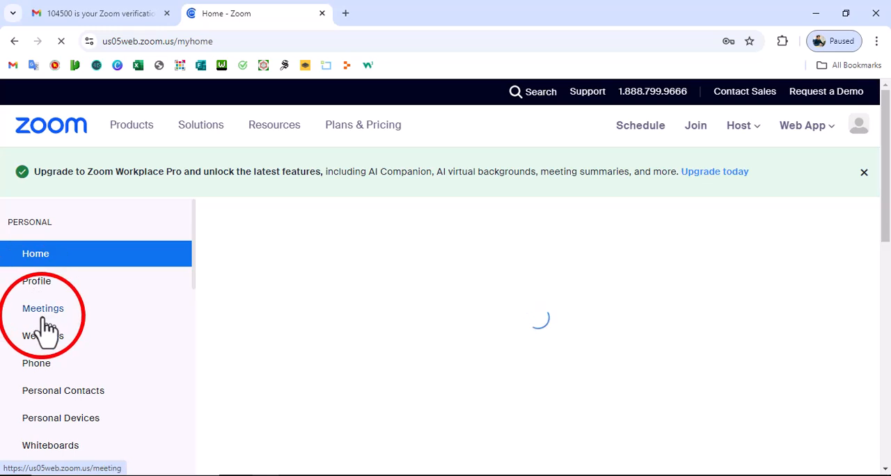
- Open the account's Meetings section and start scheduling a new meeting
click(36, 313)
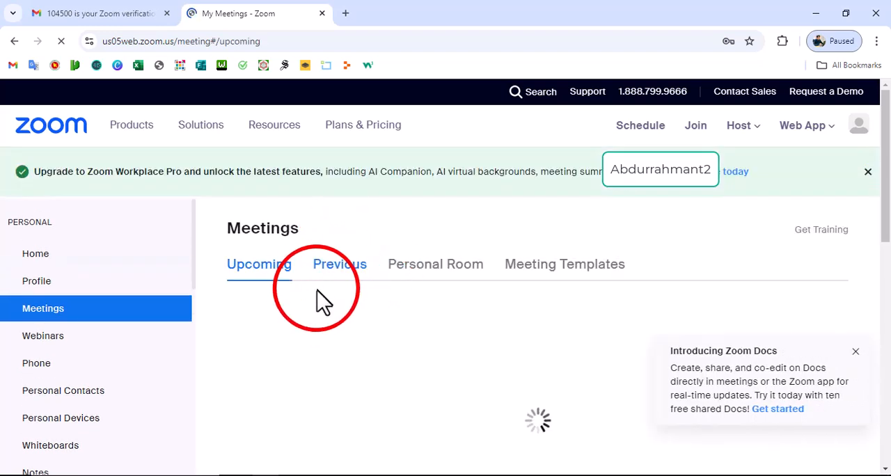
click(510, 304)
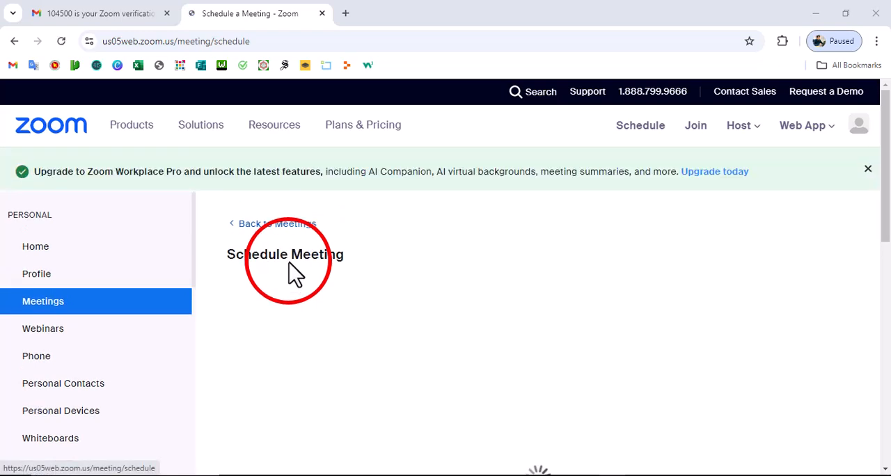
scroll(352, 307, down, 5)
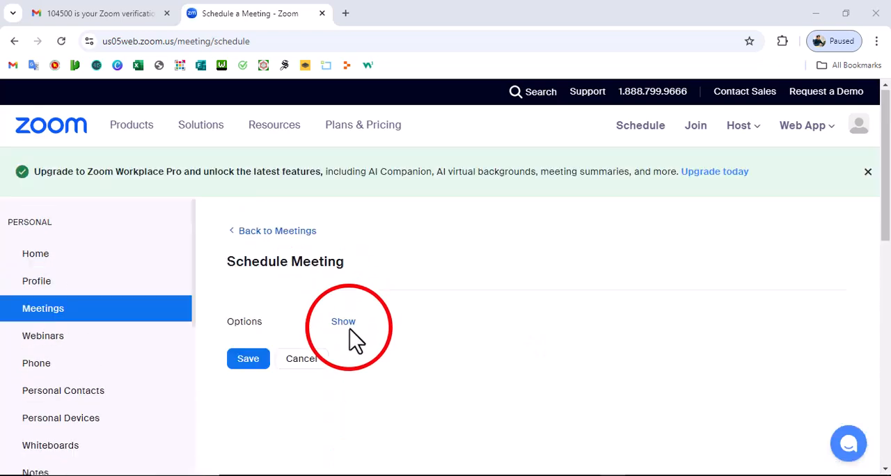
- Copy the title "Assessment on Computer Operation" from the Word document and use it as the meeting's topic
triple_click(368, 308)
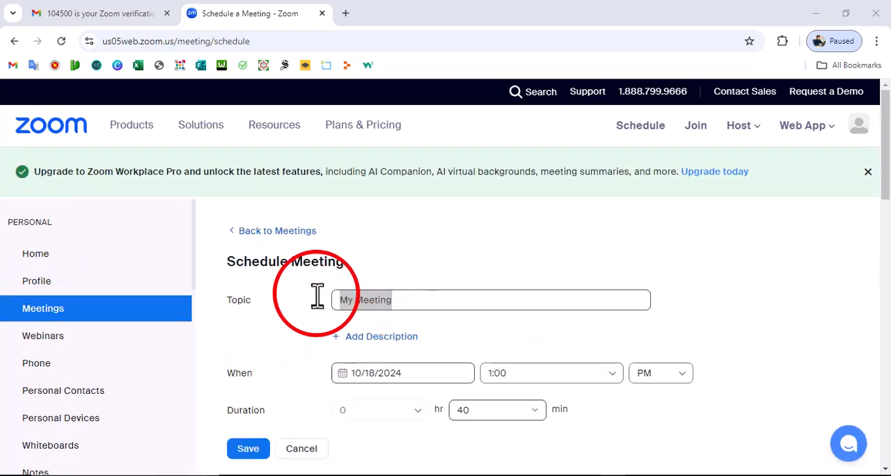
click(291, 475)
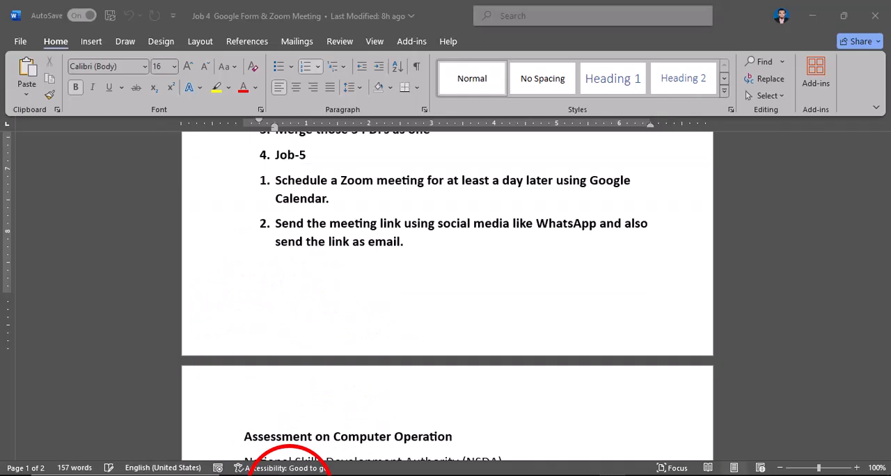
scroll(446, 289, down, 6)
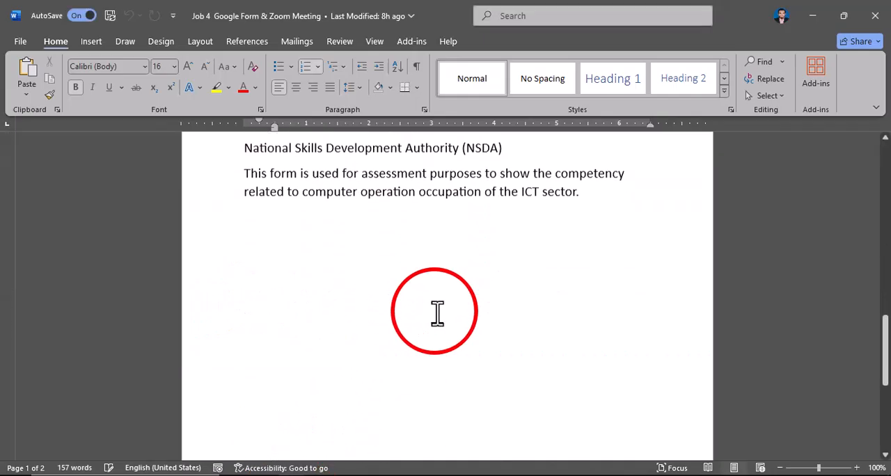
drag(887, 351, 887, 300)
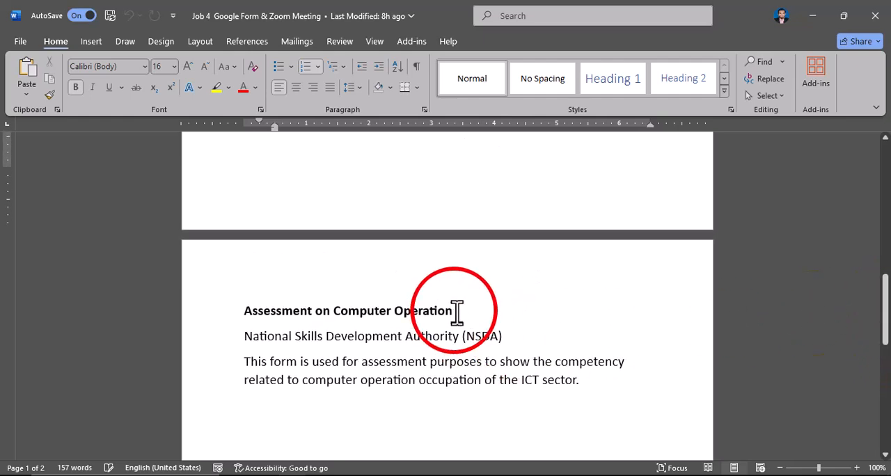
drag(457, 313, 230, 319)
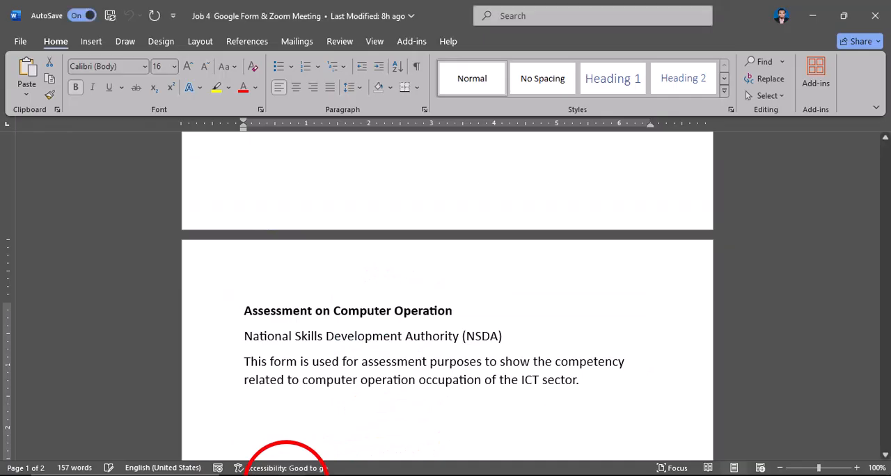
- Check the Job-5 scheduling requirement in the Word document and set the Zoom meeting's date to 10/20/2024
scroll(418, 329, up, 10)
scroll(445, 341, down, 4)
scroll(486, 327, down, 1)
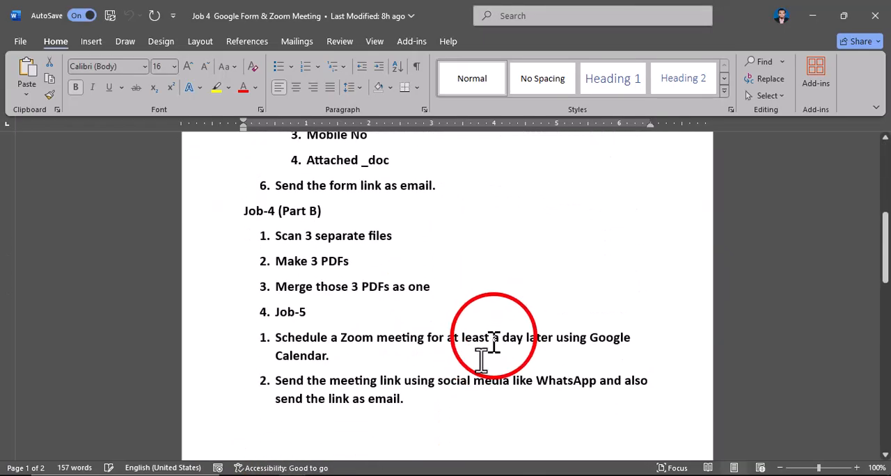
drag(887, 240, 882, 259)
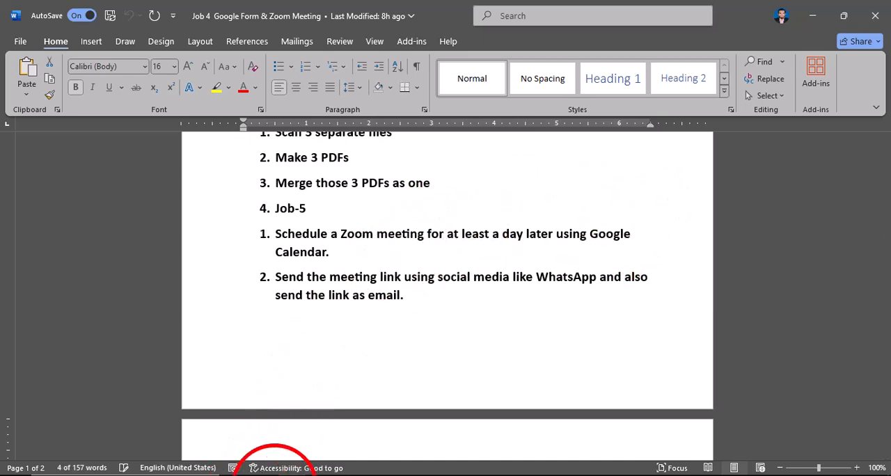
click(275, 475)
click(413, 376)
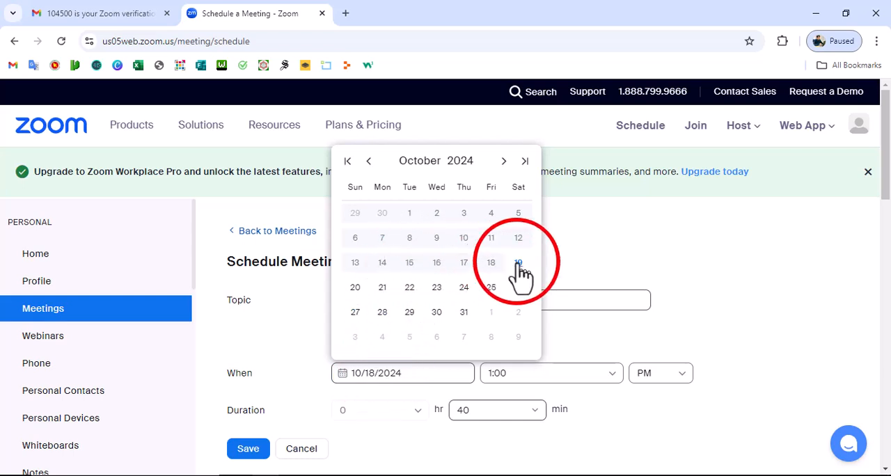
click(355, 290)
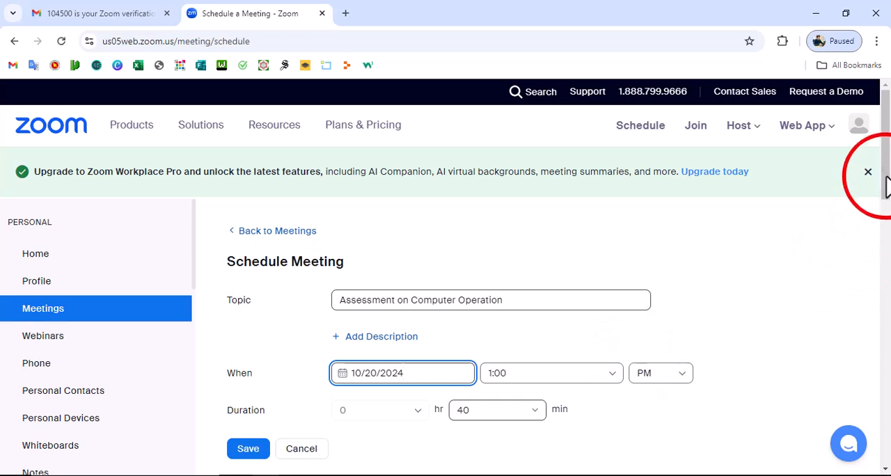
- Set the meeting's start time to 08:30 AM
scroll(887, 194, down, 1)
scroll(889, 189, down, 2)
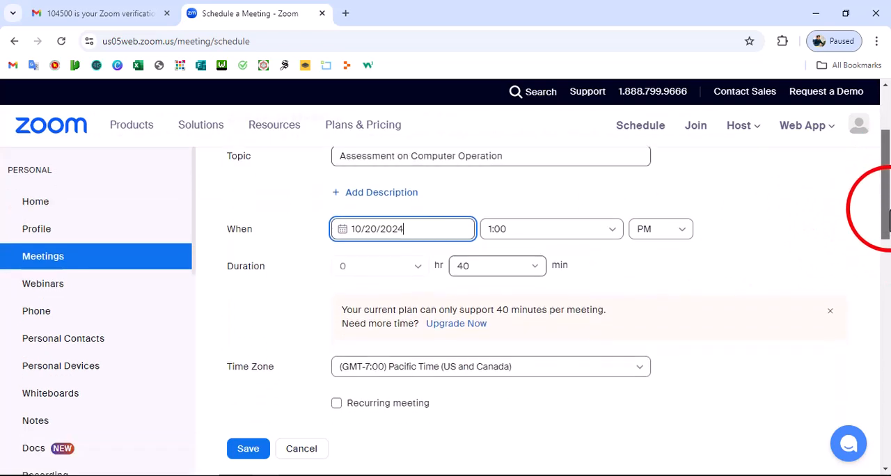
click(499, 229)
scroll(513, 359, down, 2)
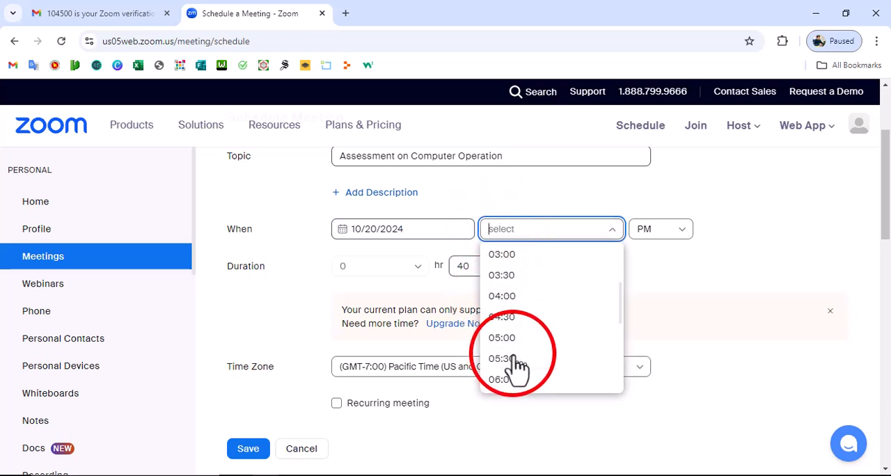
scroll(508, 383, down, 2)
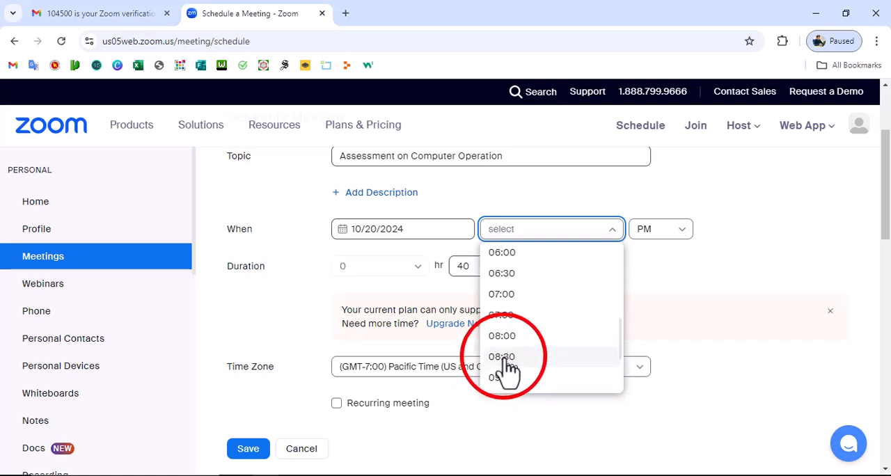
click(502, 358)
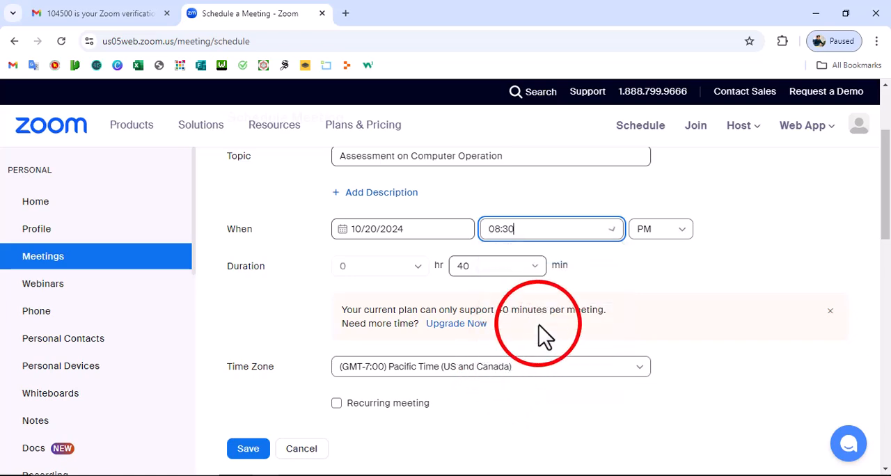
click(685, 241)
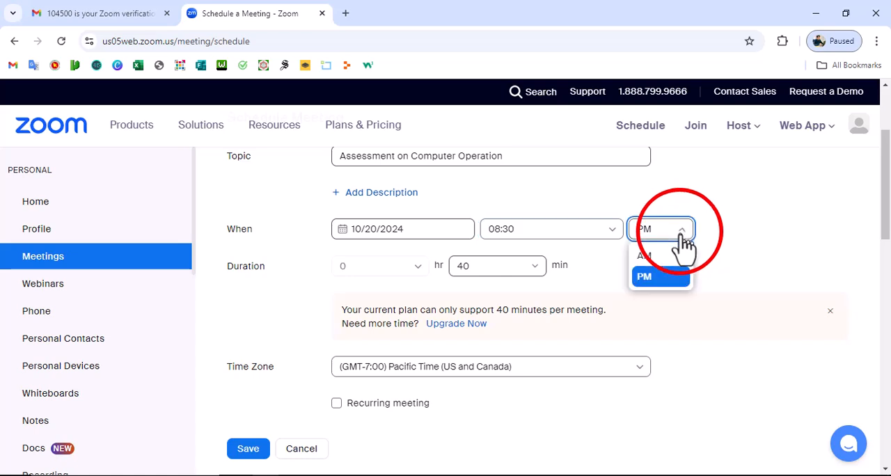
click(645, 256)
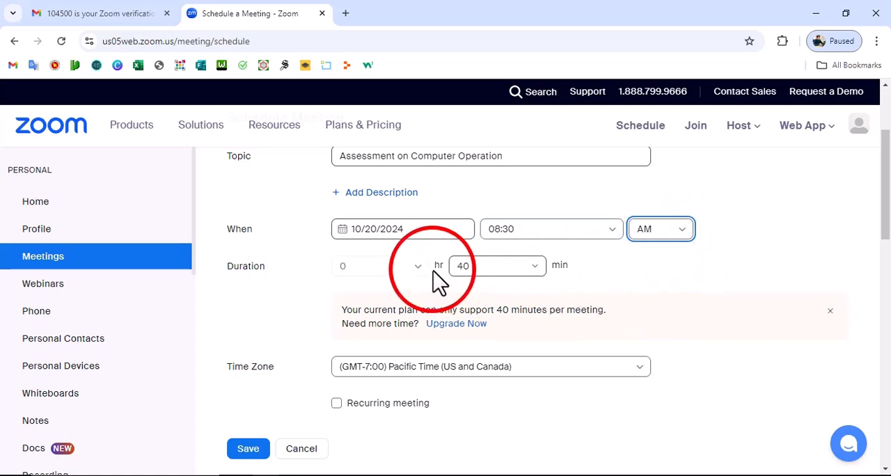
- Check the hour and minute options available for the meeting's duration
click(349, 265)
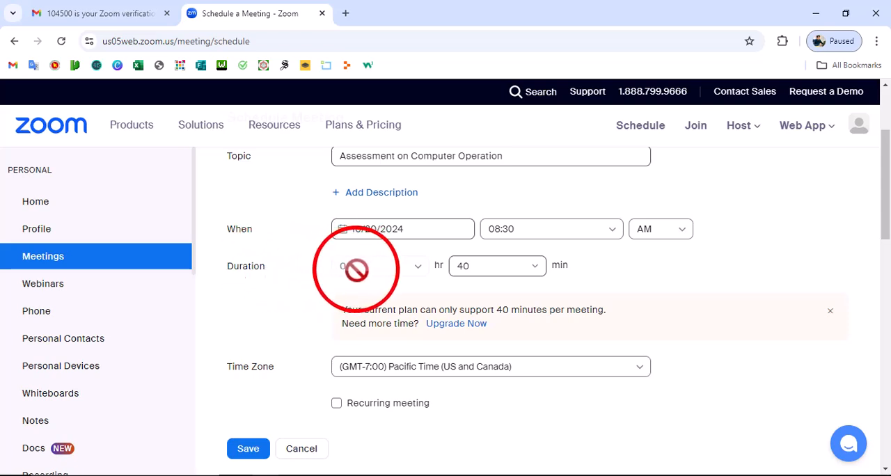
click(477, 268)
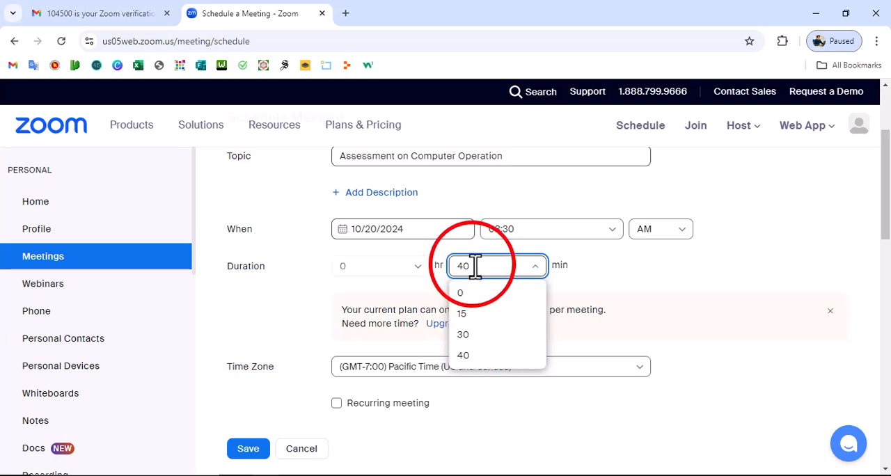
click(387, 288)
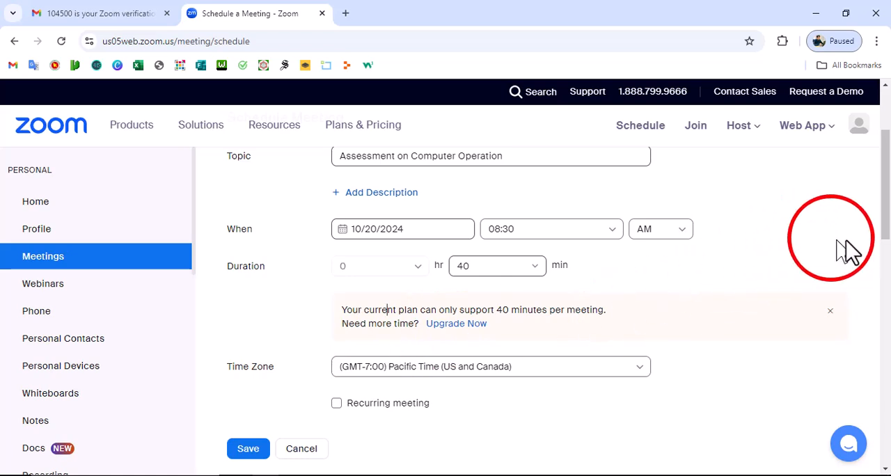
- Set the meeting's time zone to (GMT+6:00) Dacca
drag(885, 203, 886, 227)
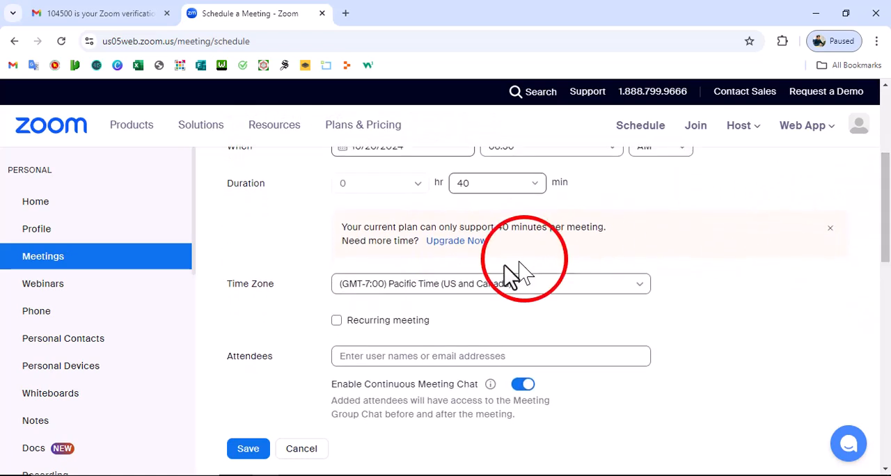
click(411, 286)
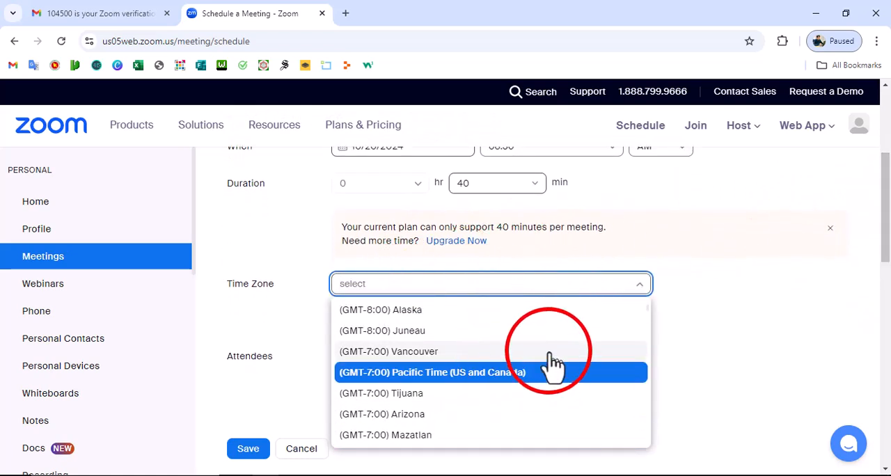
scroll(547, 376, down, 2)
scroll(431, 438, down, 2)
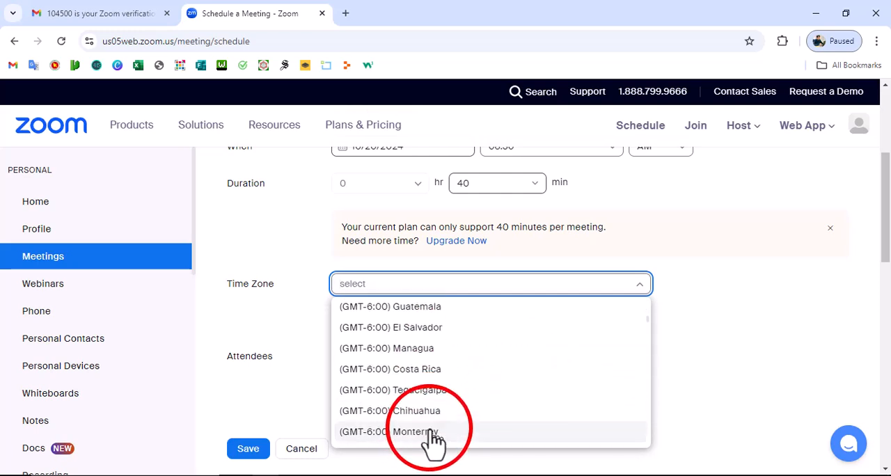
scroll(467, 416, down, 2)
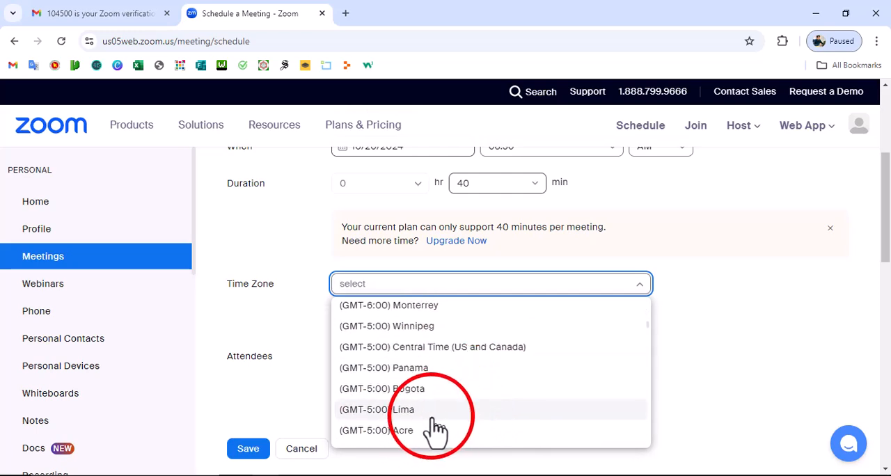
scroll(436, 428, down, 5)
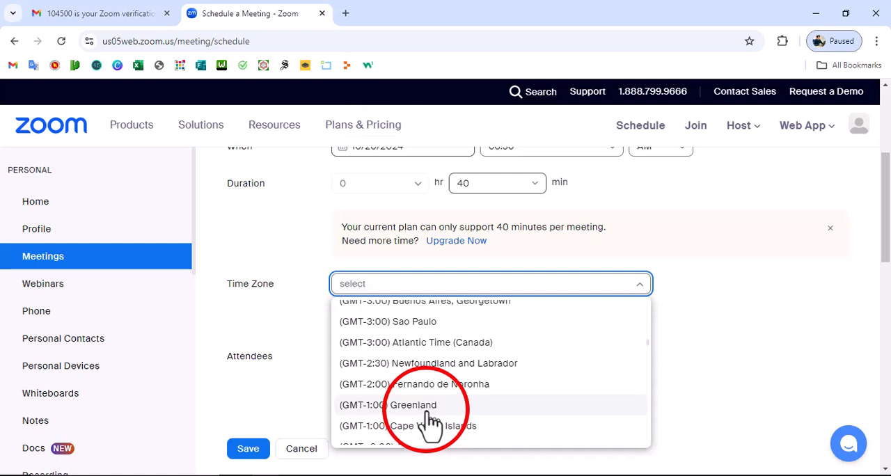
scroll(432, 421, down, 10)
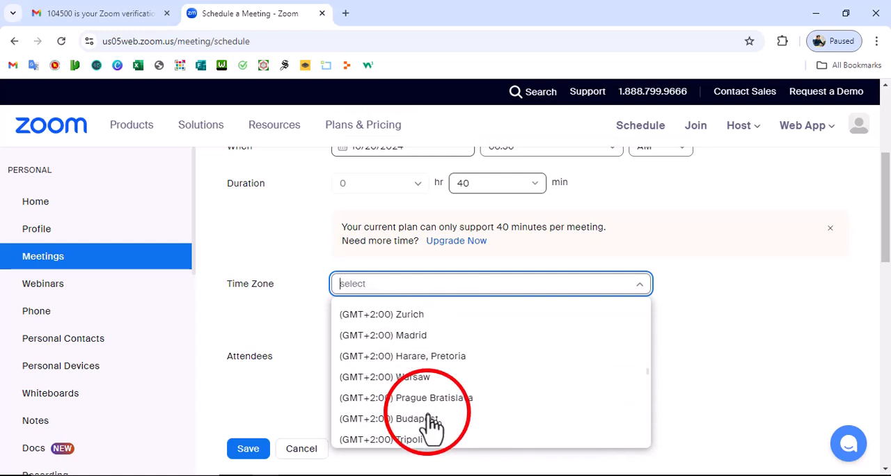
scroll(428, 422, down, 10)
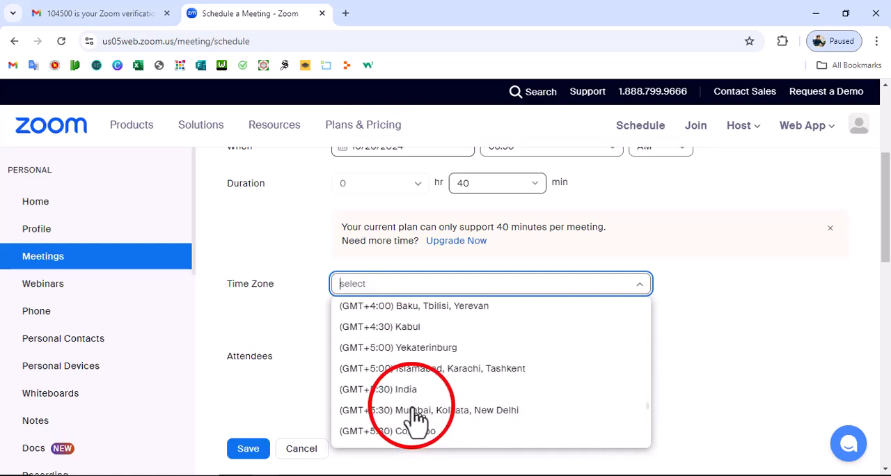
scroll(416, 419, down, 10)
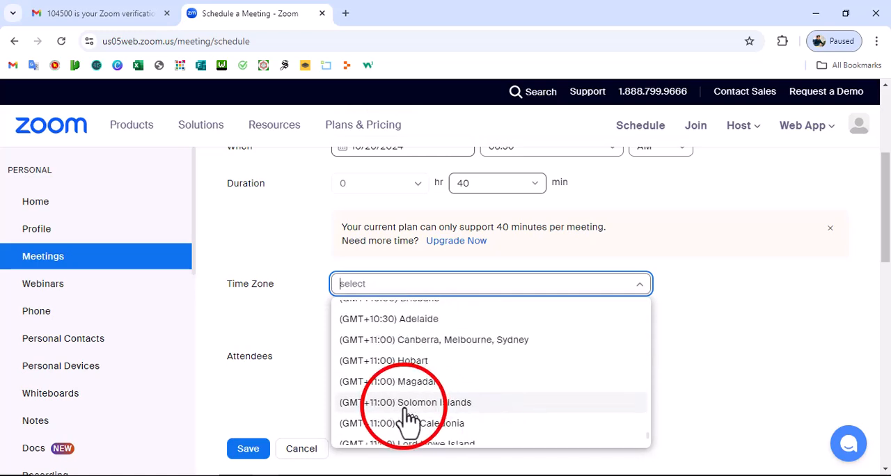
scroll(403, 410, up, 8)
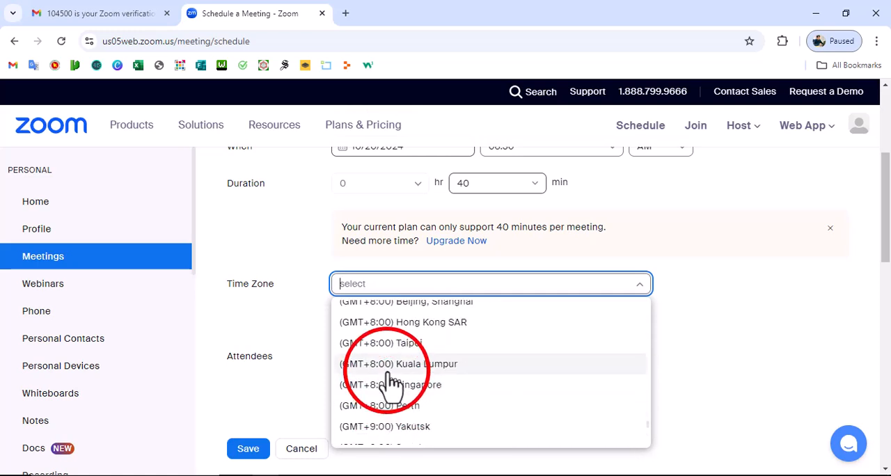
scroll(397, 385, up, 2)
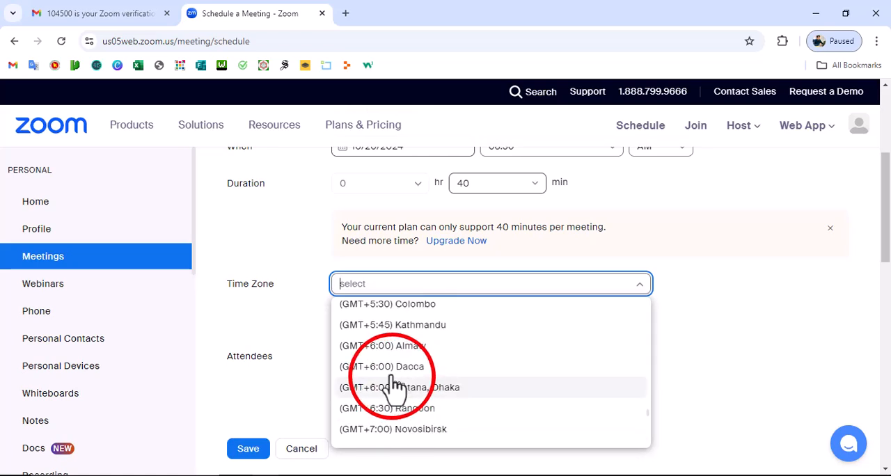
click(378, 370)
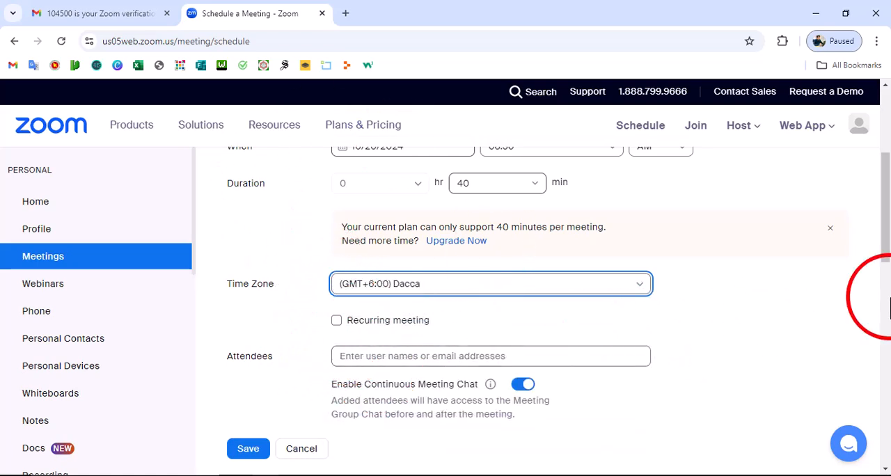
drag(887, 234, 875, 264)
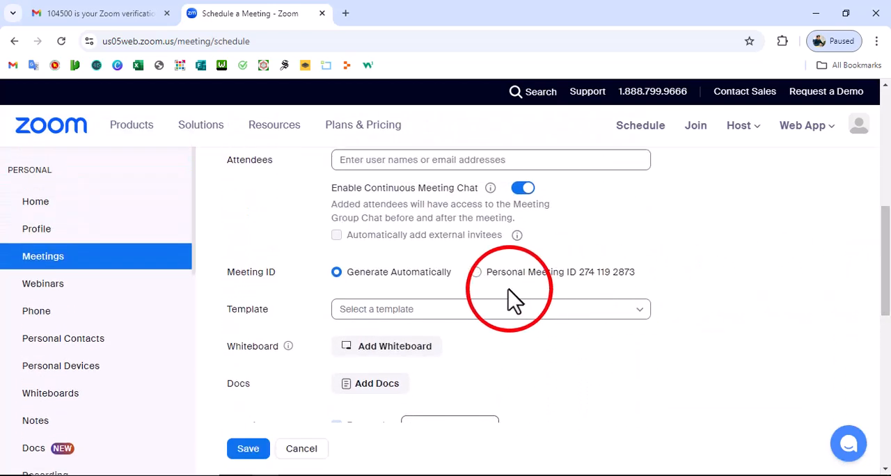
click(476, 272)
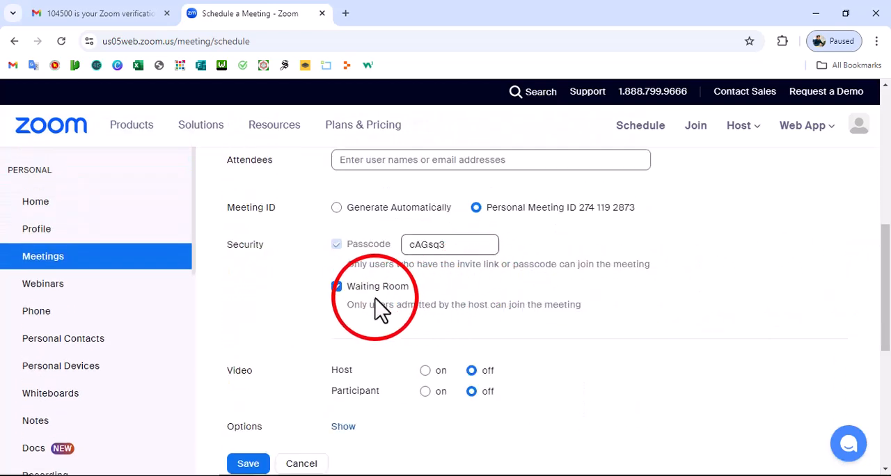
scroll(403, 359, down, 5)
scroll(404, 357, up, 5)
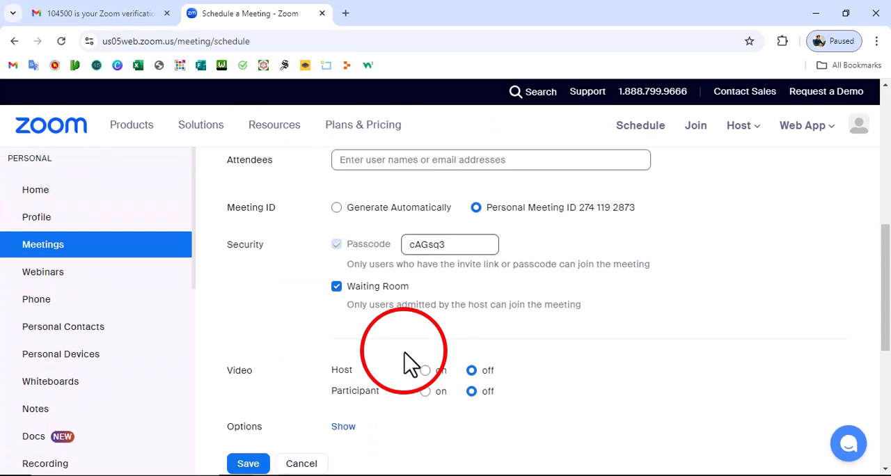
click(338, 208)
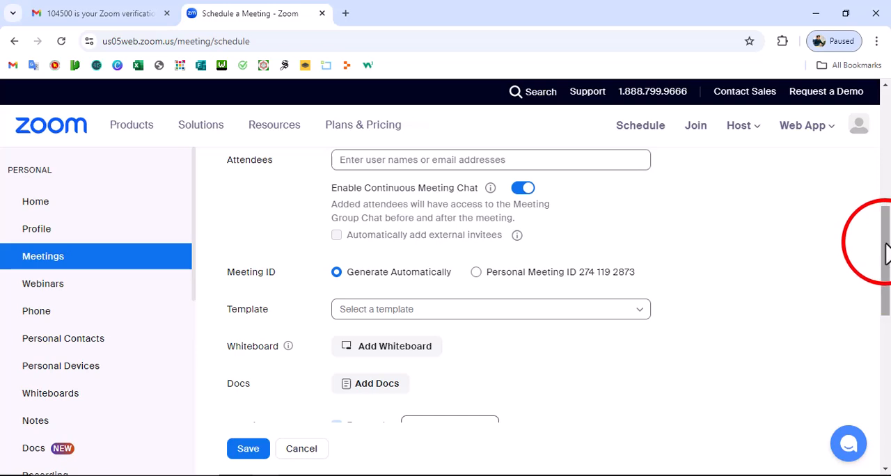
- Replace the generated meeting passcode with a custom passcode and save the scheduled meeting
drag(887, 252, 889, 278)
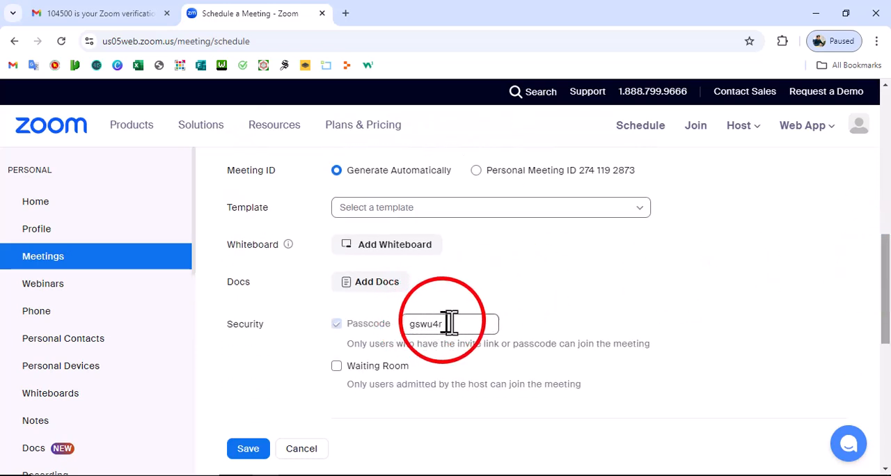
drag(454, 323, 408, 324)
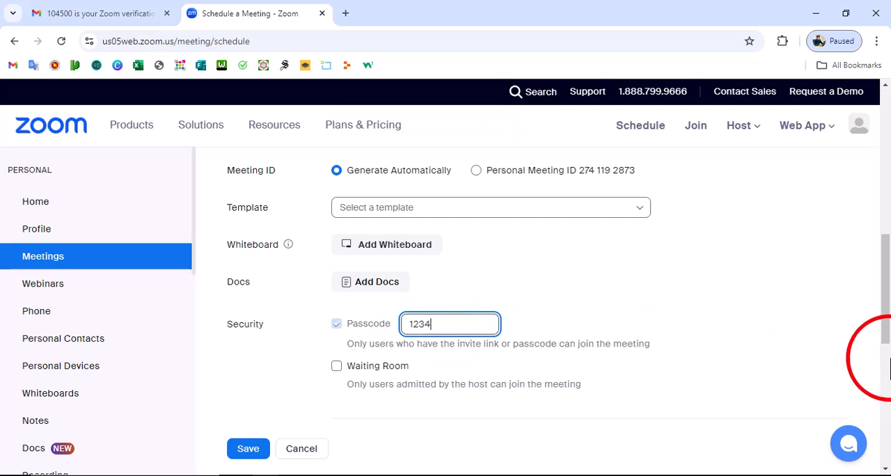
drag(887, 335, 338, 235)
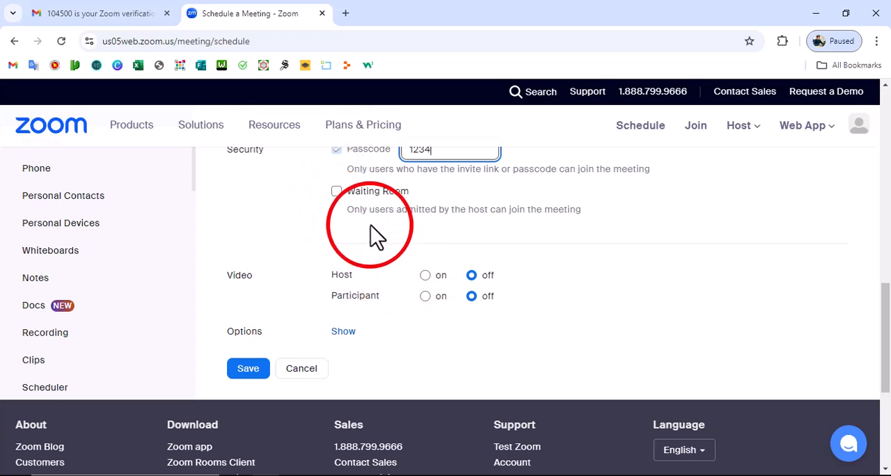
click(337, 193)
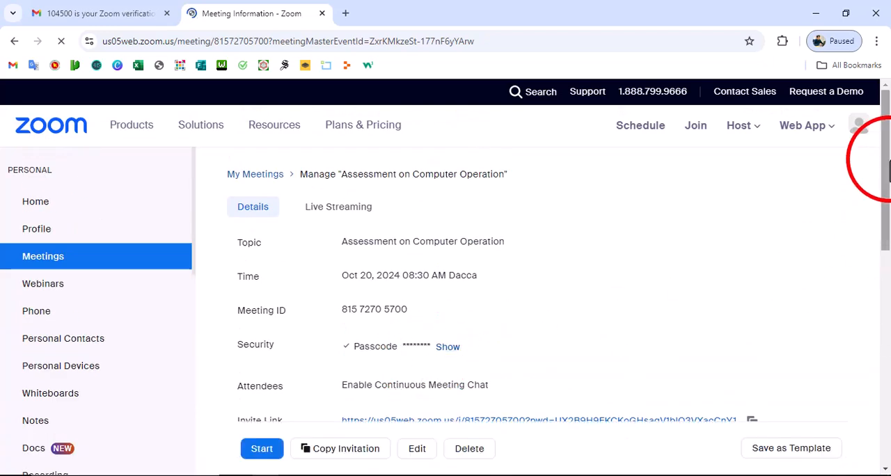
- Copy the full invitation text of the saved meeting to the clipboard and close the invitation dialog
drag(884, 157, 884, 303)
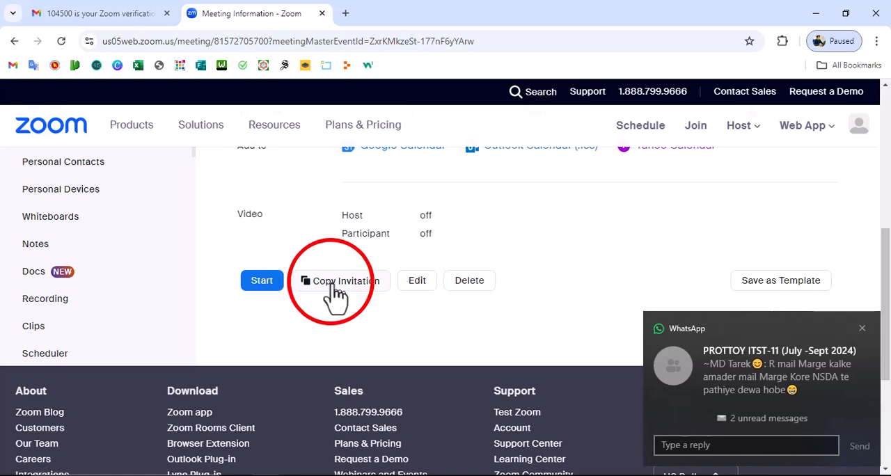
click(862, 328)
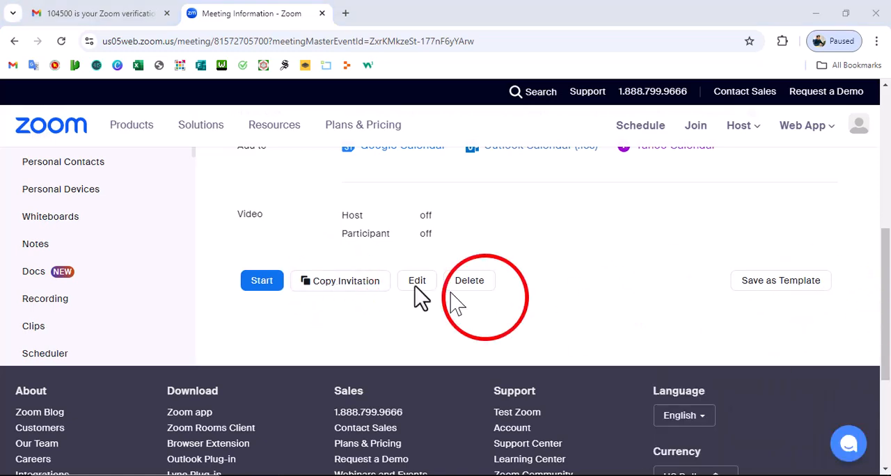
click(341, 285)
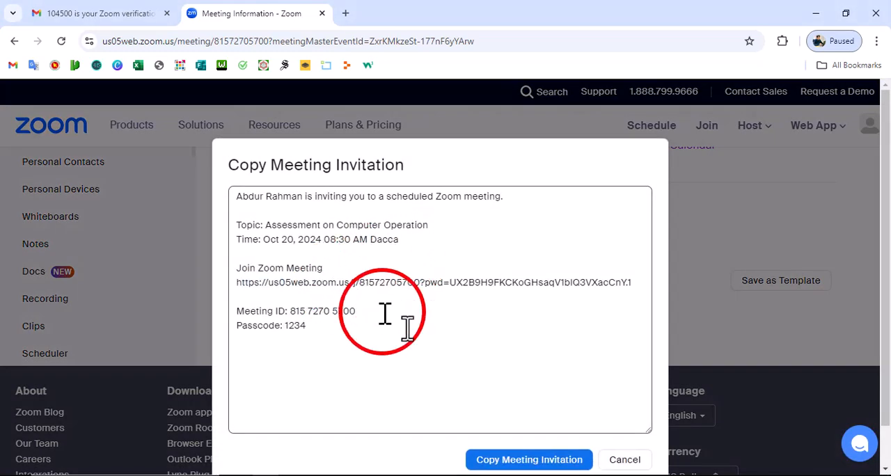
click(552, 463)
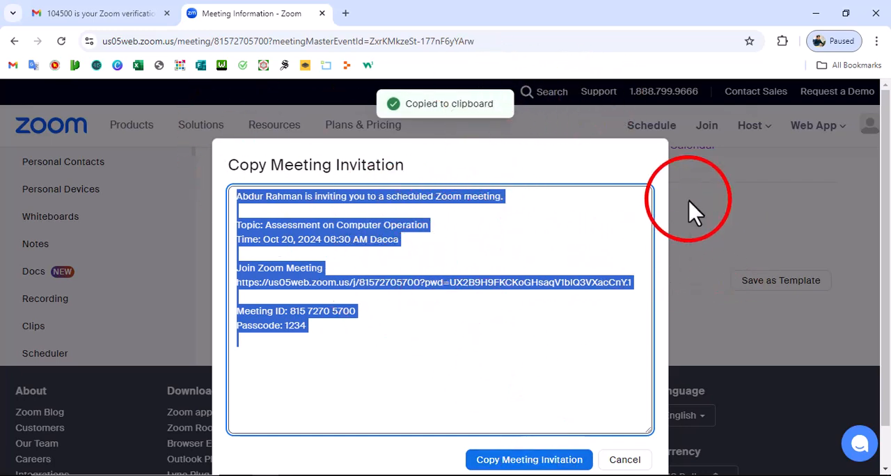
click(844, 417)
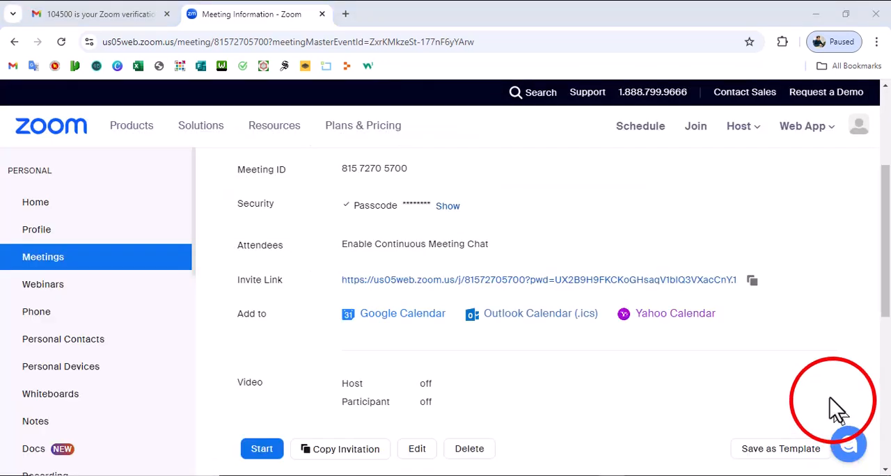
- Switch to the Word document and check the Job-5 requirement about using Google Calendar
click(289, 475)
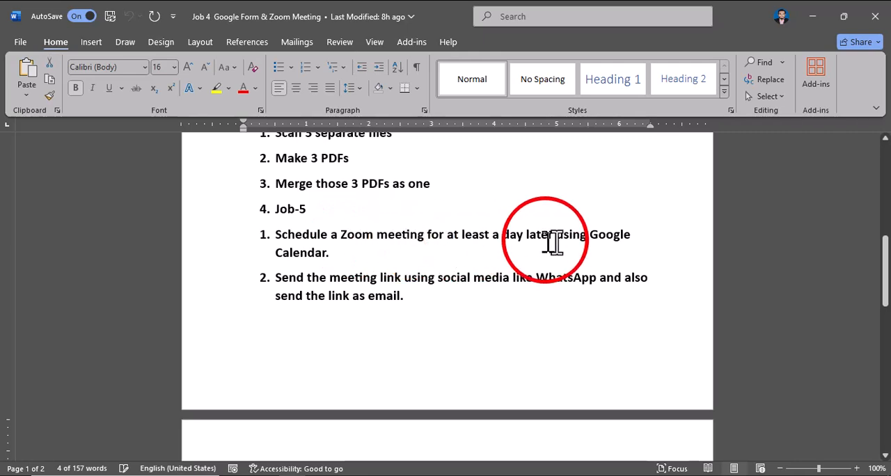
double_click(288, 253)
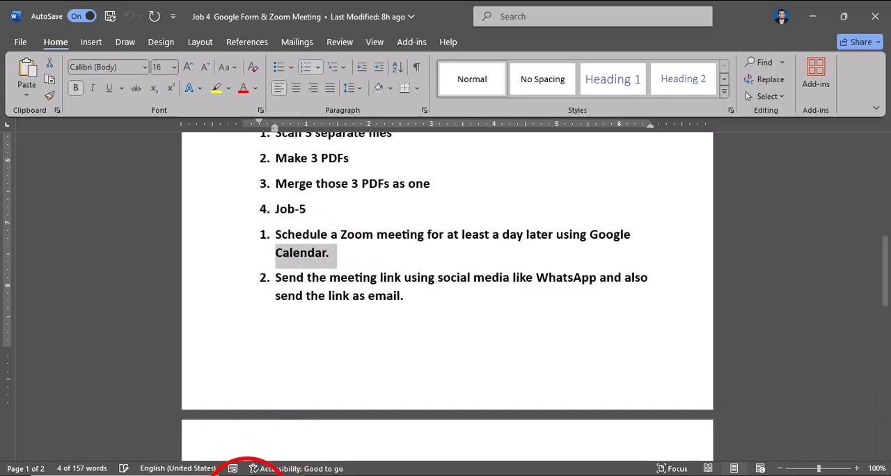
- Switch to the Zoom meeting page in Chrome, add the meeting to Google Calendar with Zoom granted account access, and dismiss the welcome message
click(261, 475)
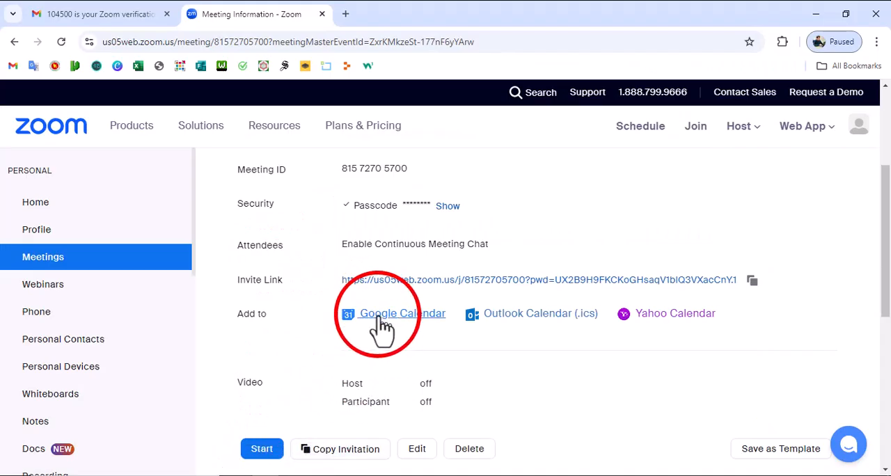
click(402, 317)
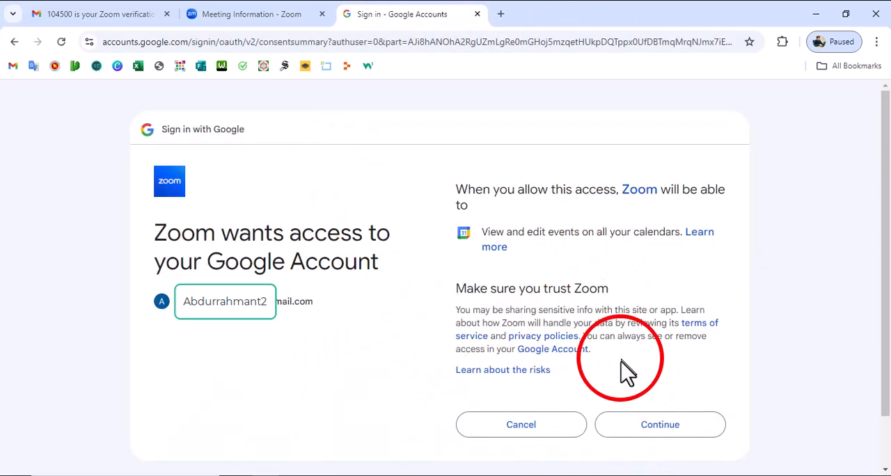
click(656, 435)
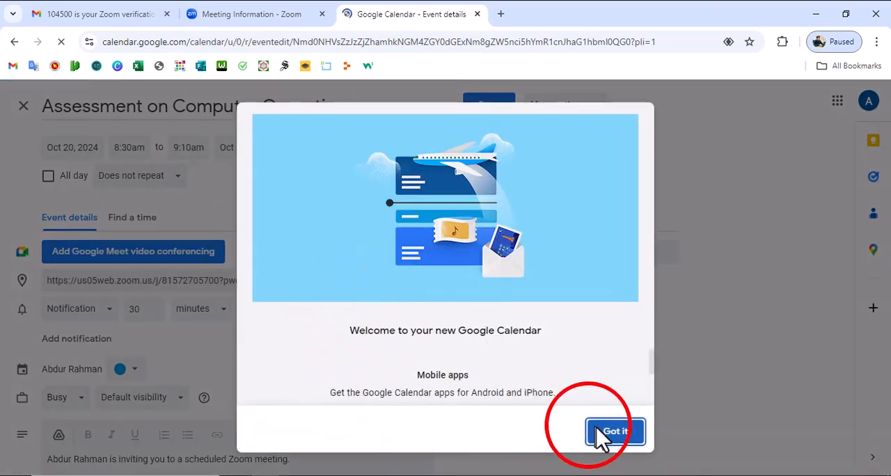
click(615, 431)
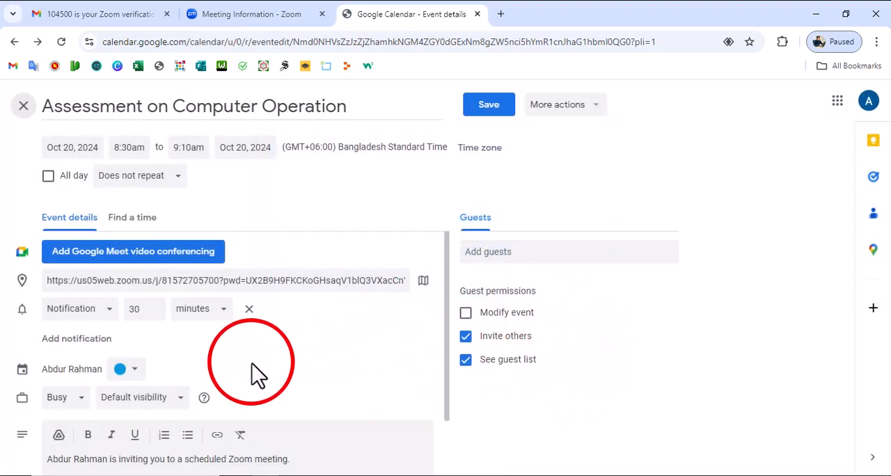
- Review the "Assessment on Computer Operation" event details and save the event in Google Calendar
scroll(254, 374, down, 2)
scroll(255, 375, up, 2)
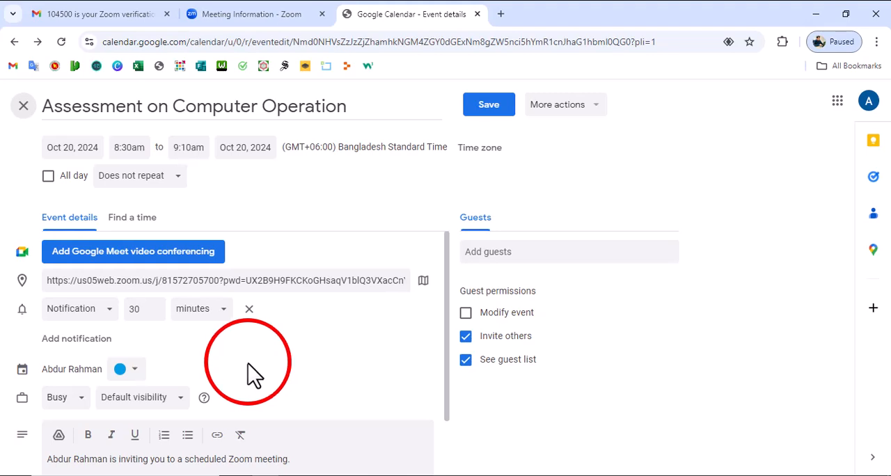
key(F5)
click(500, 127)
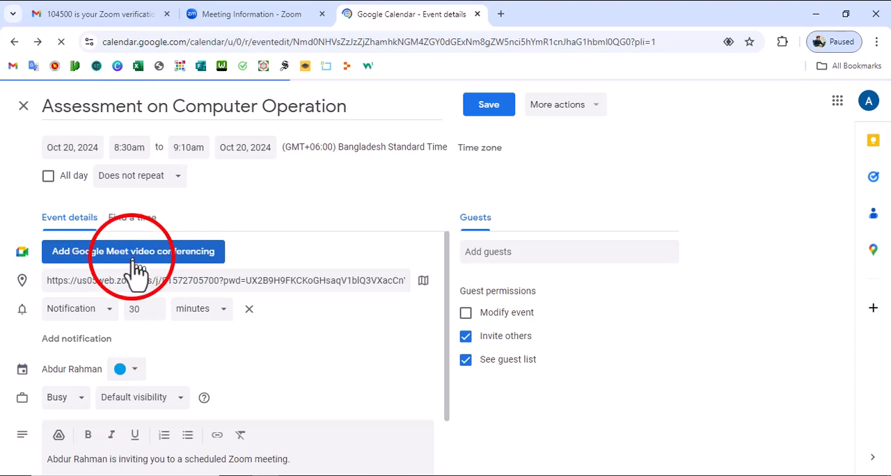
scroll(404, 355, down, 2)
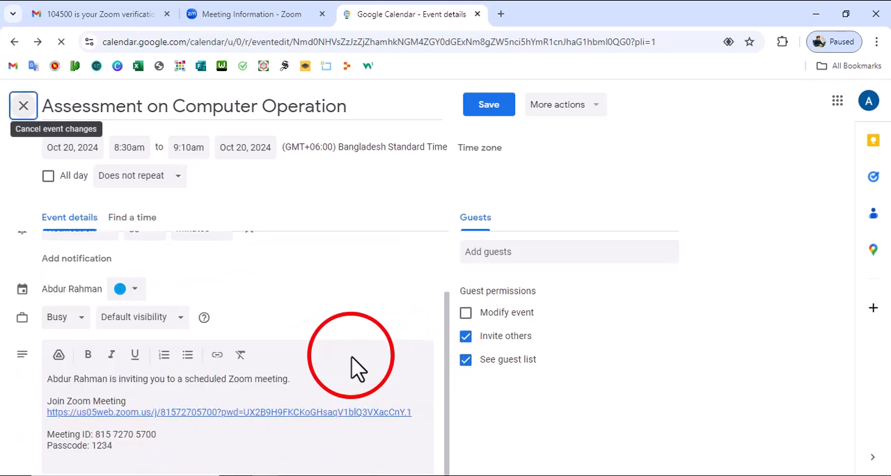
click(489, 112)
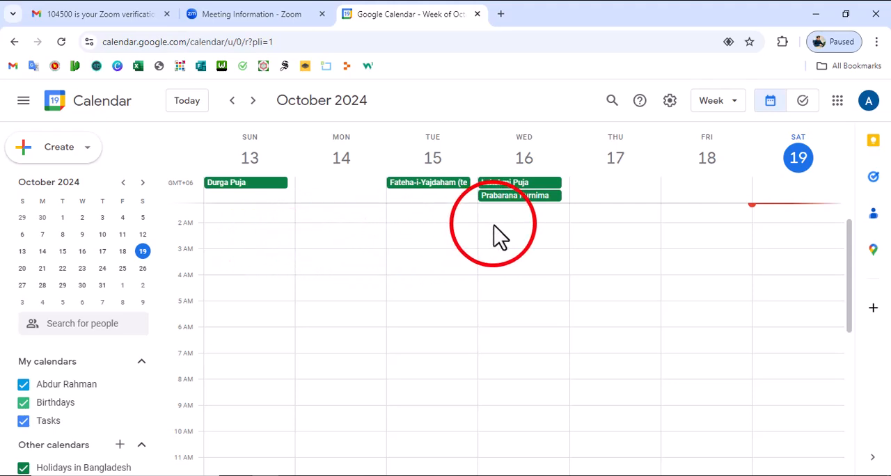
- Display October 20, 2024 in day view and look for the scheduled meeting in the morning hours
scroll(390, 261, down, 5)
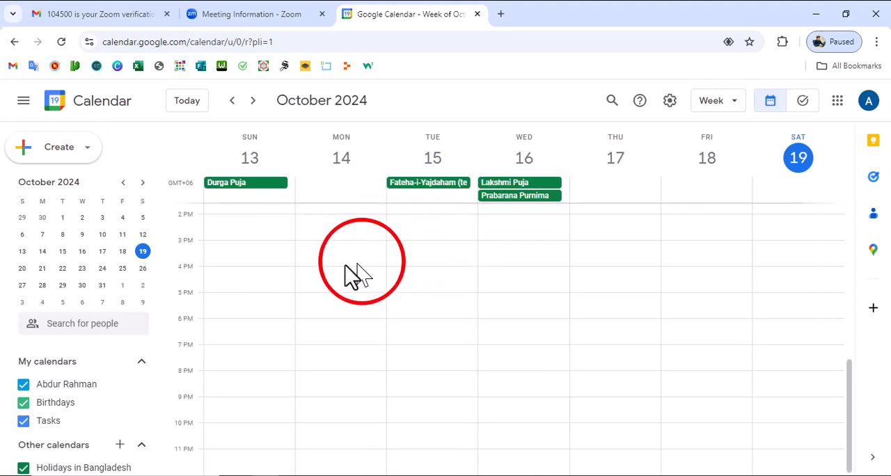
click(142, 252)
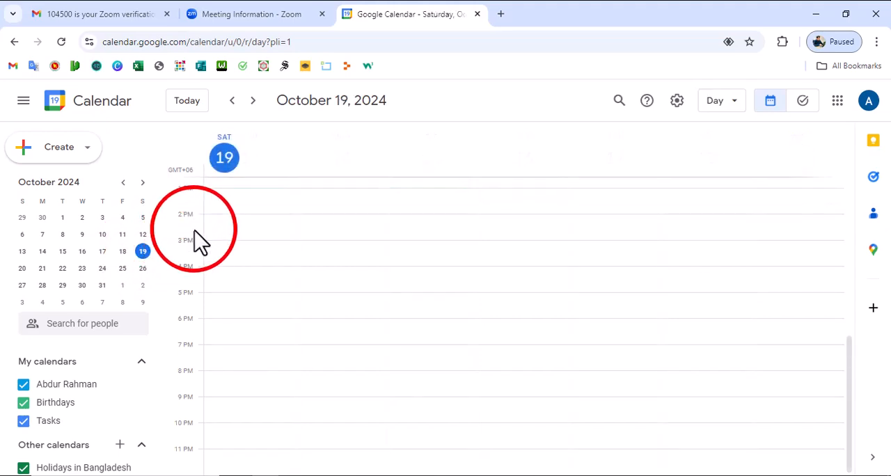
click(21, 268)
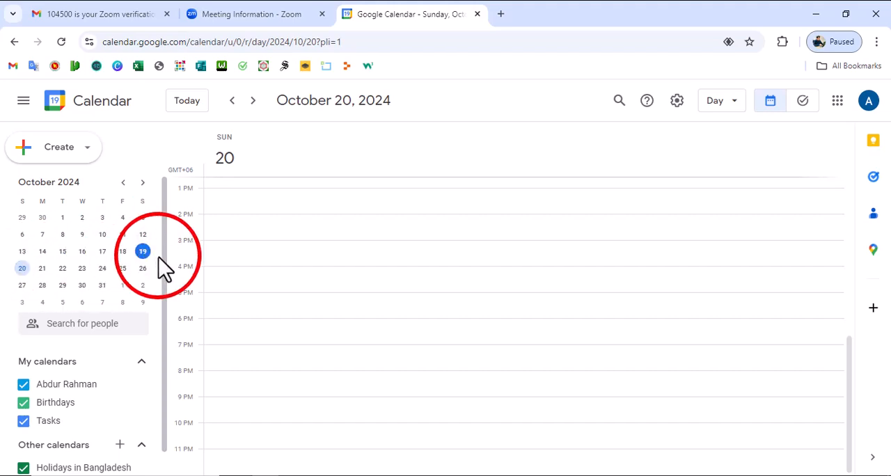
scroll(155, 354, down, 1)
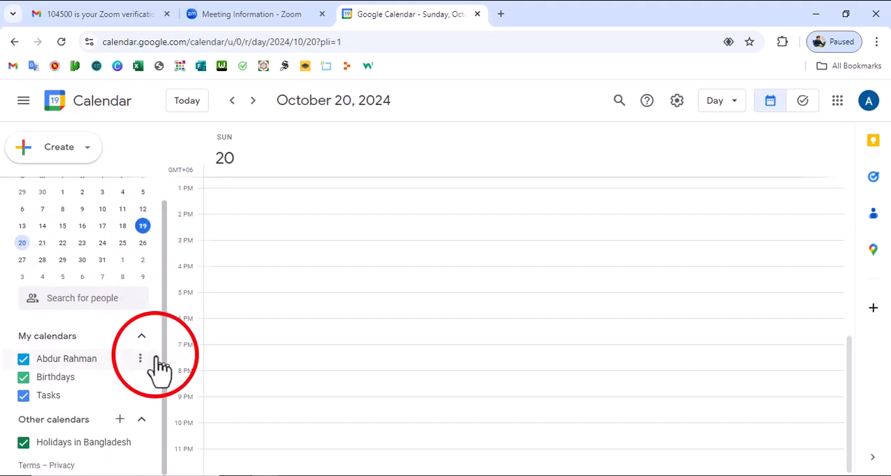
scroll(156, 357, up, 1)
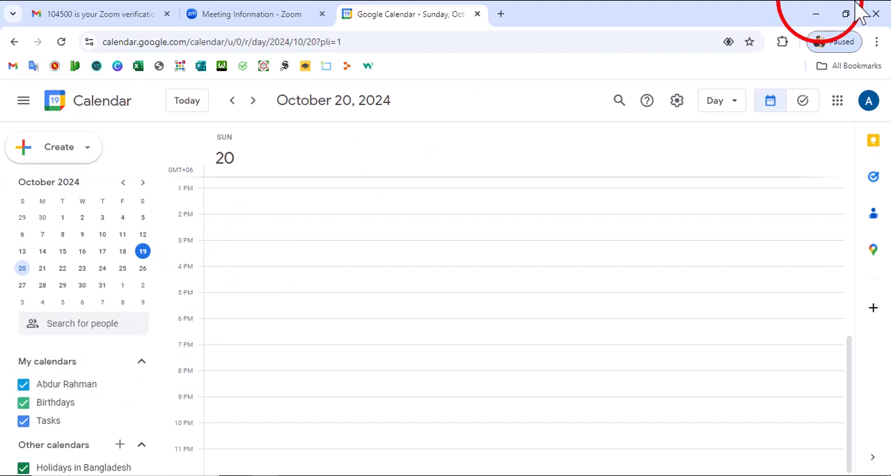
scroll(217, 358, up, 5)
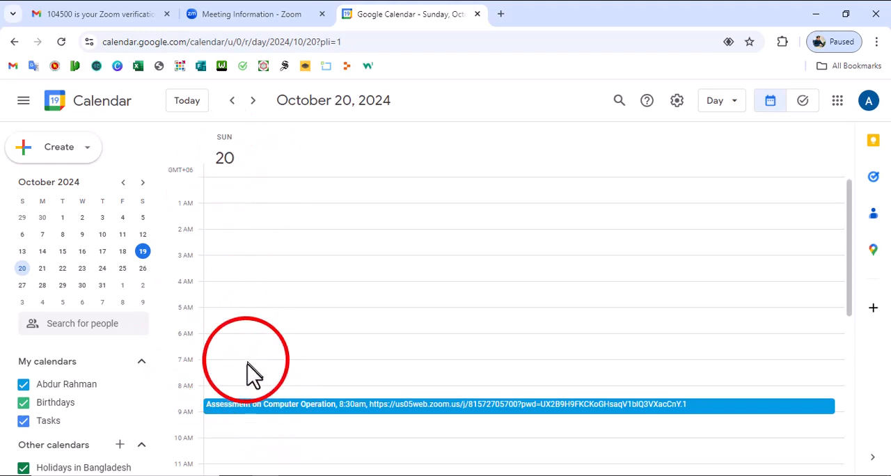
- Open the "Assessment on Computer Operation" event and start an email to guests with the message "Join on time"
click(270, 415)
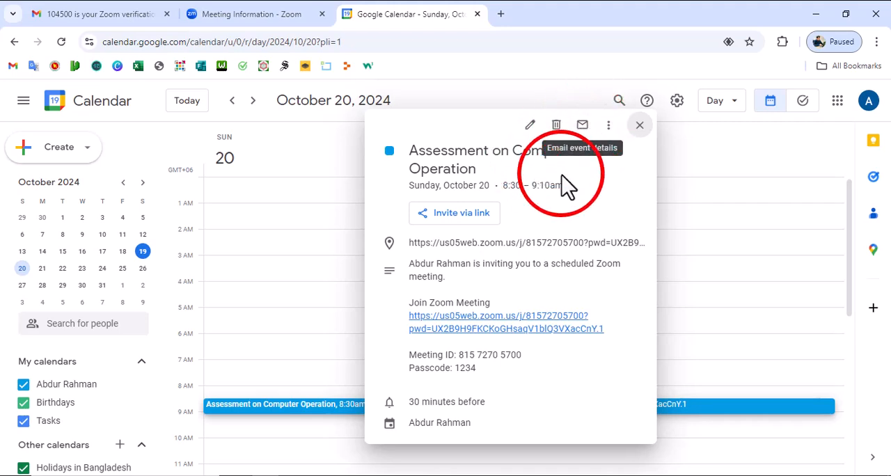
click(585, 127)
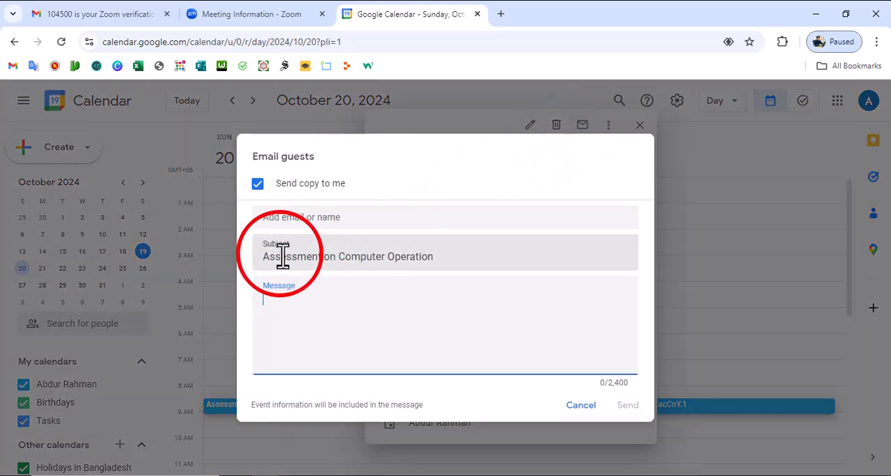
click(301, 219)
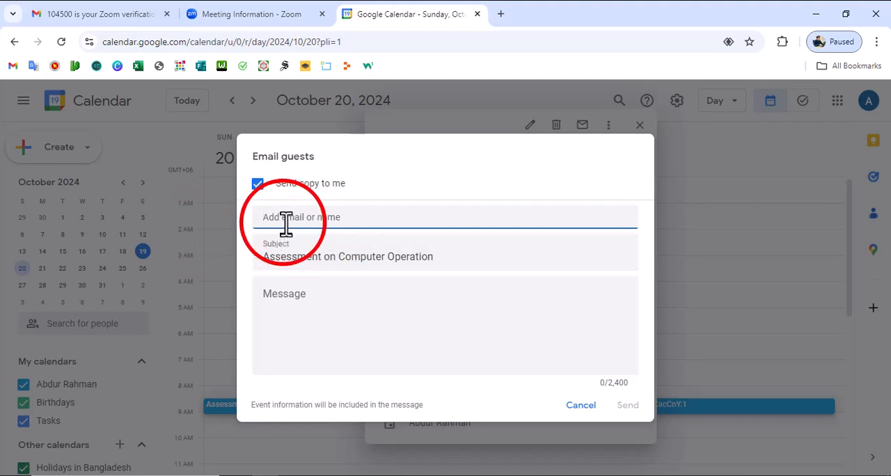
click(286, 299)
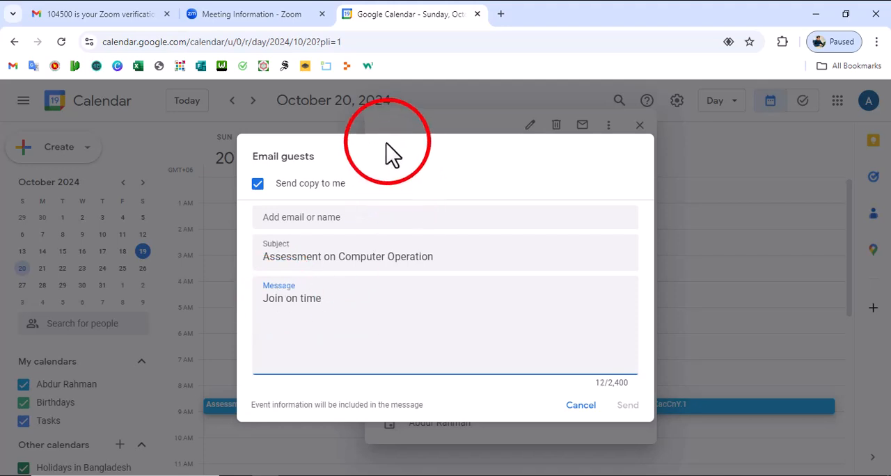
- Add the guest's email address as recipient of the event email
click(291, 218)
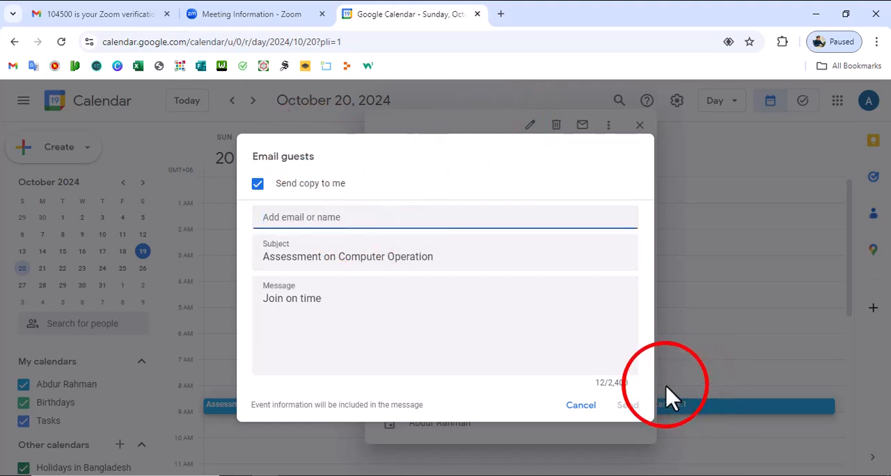
click(642, 461)
click(341, 217)
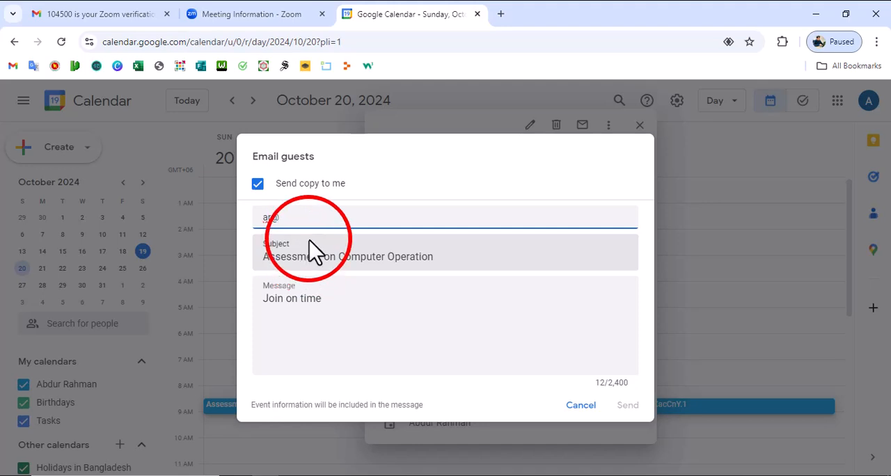
text(gmail.com)
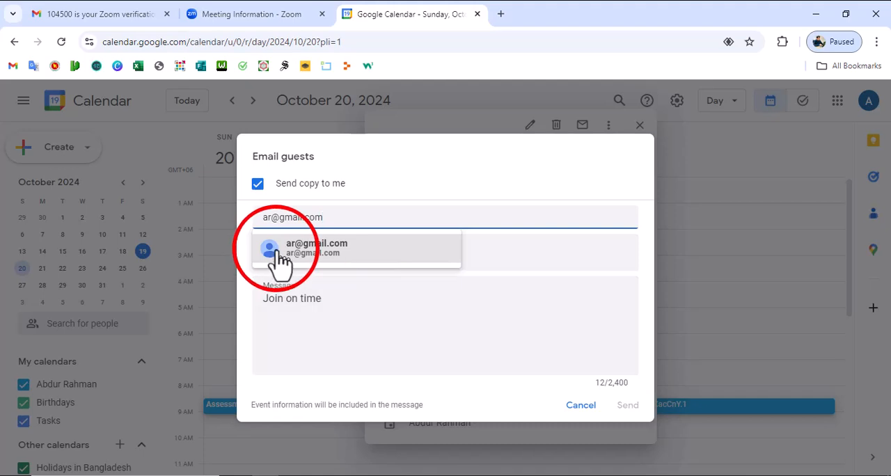
click(282, 248)
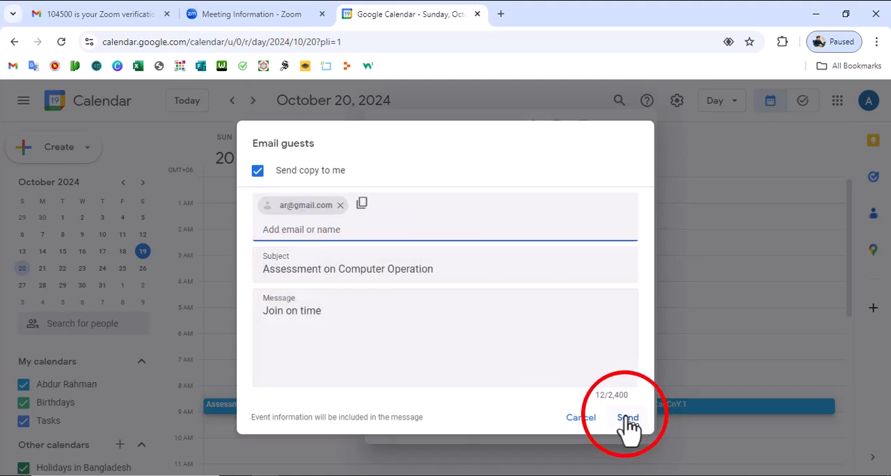